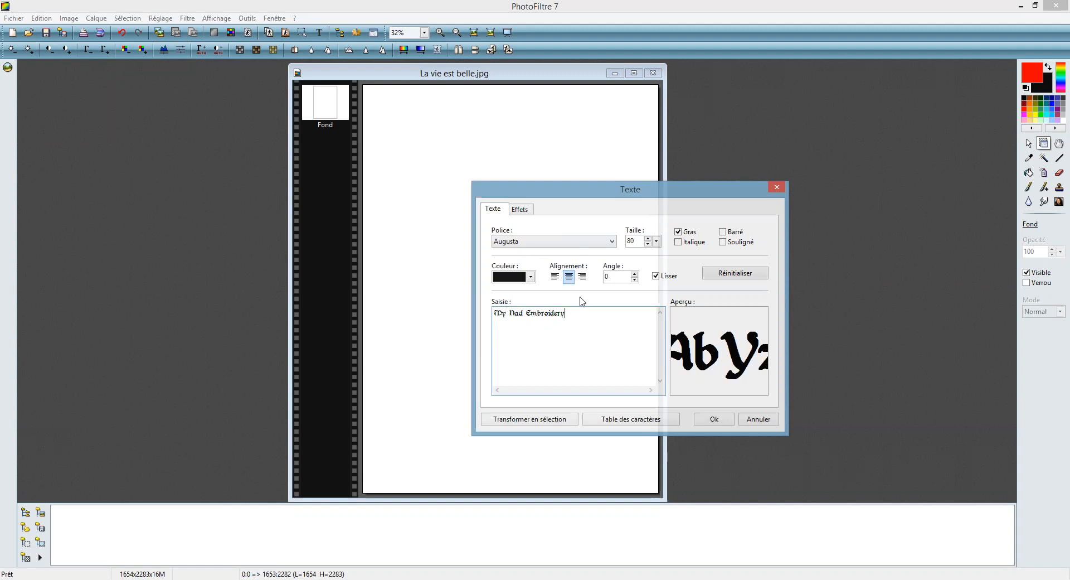
- Place the text "My Nad Embroidery" on the page in bold Augusta, size 80, as a text layer
left_click(612, 242)
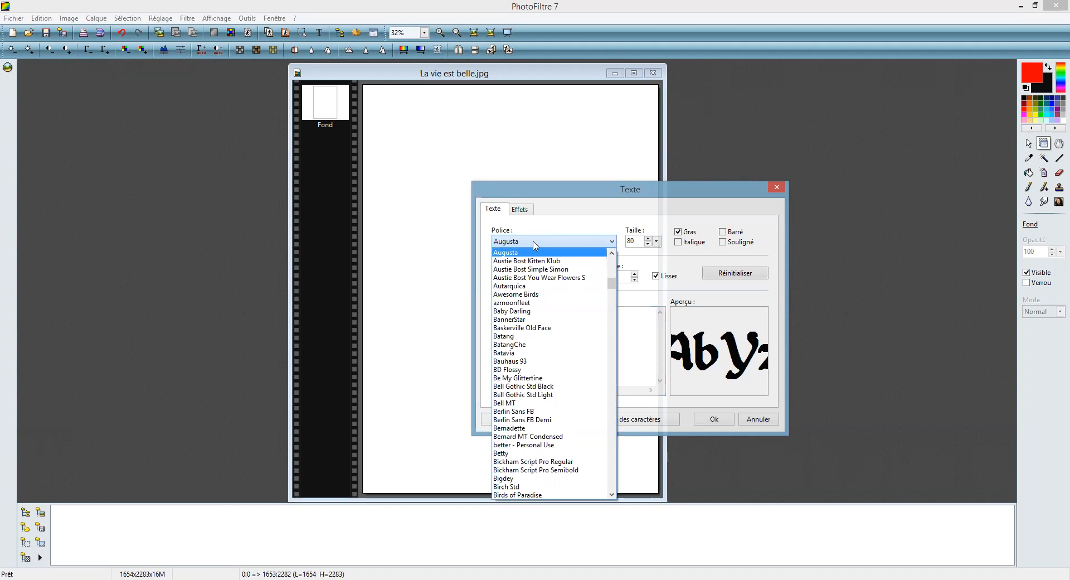
left_click(648, 226)
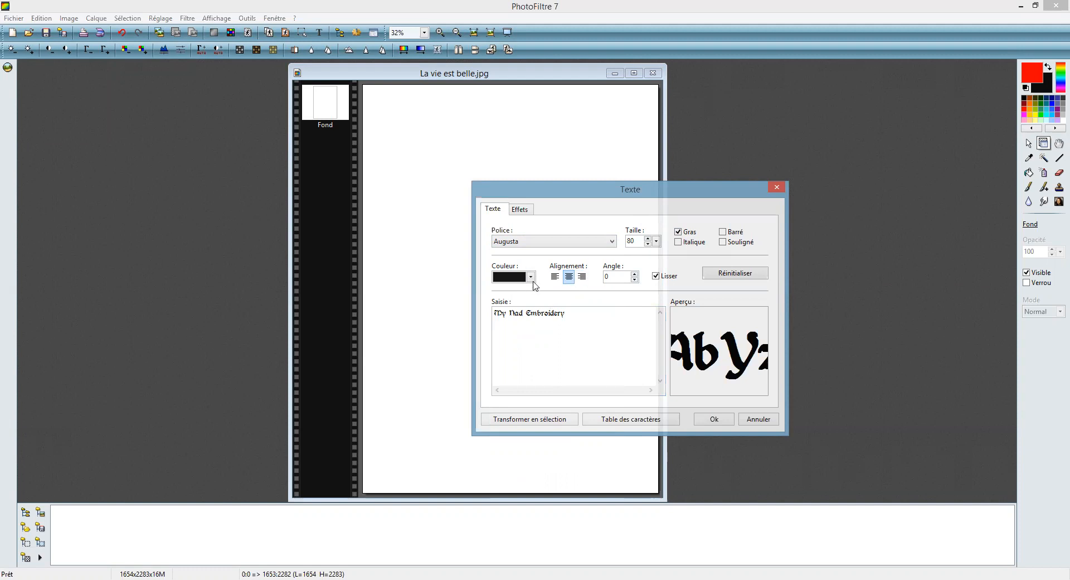
left_click(678, 233)
left_click(678, 232)
left_click(725, 424)
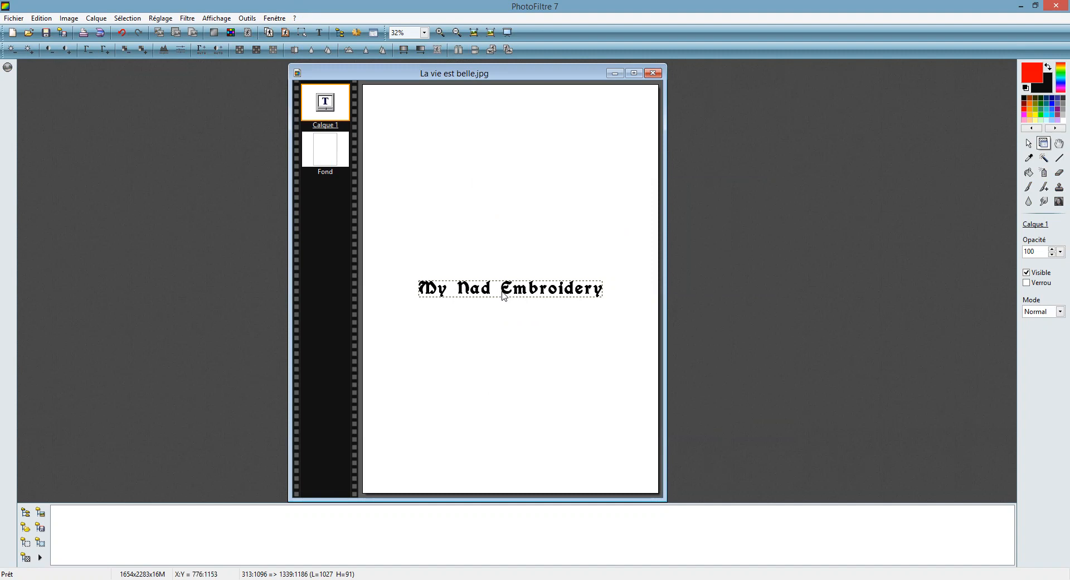
- Convert the text layer to an image layer and stretch it to about 1507 by 514 pixels
left_click(95, 18)
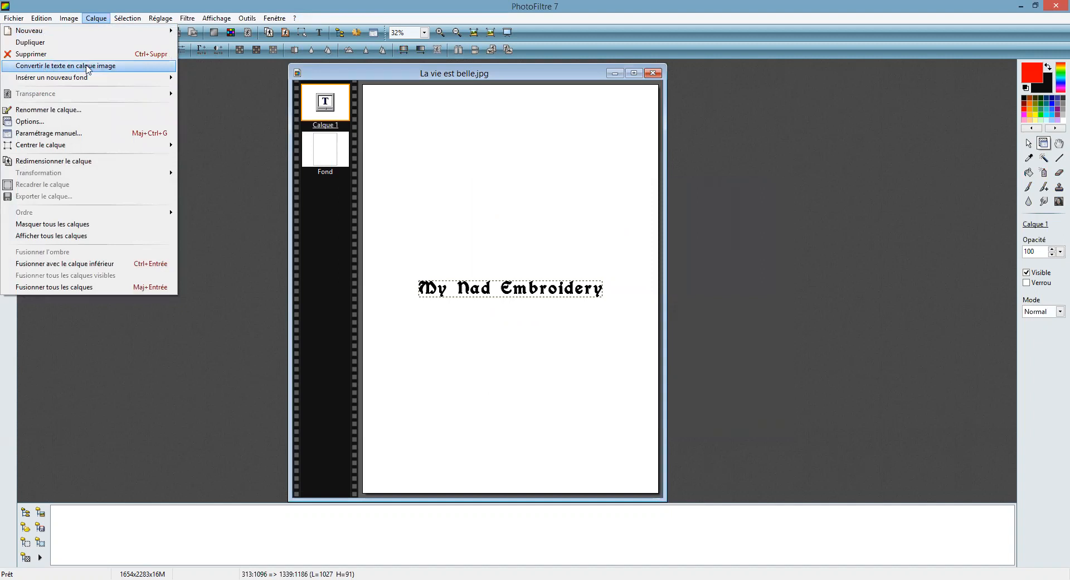
left_click(88, 67)
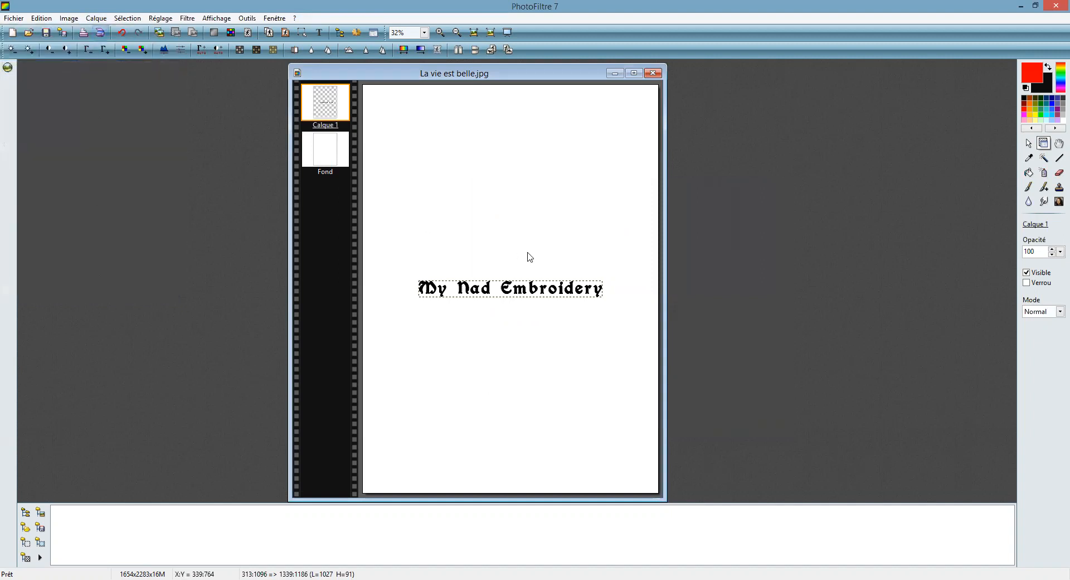
left_click(96, 18)
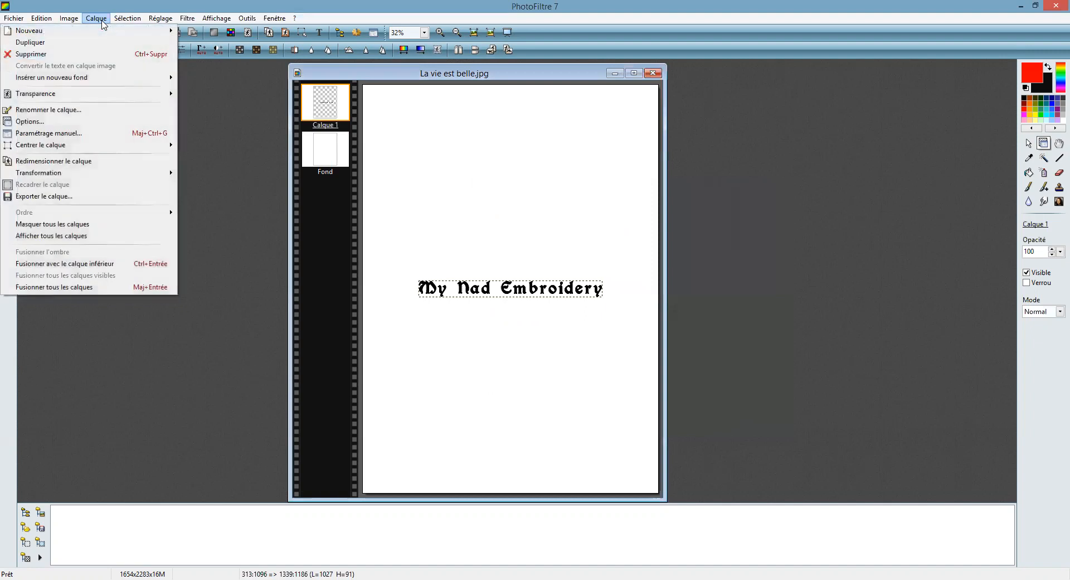
left_click(102, 162)
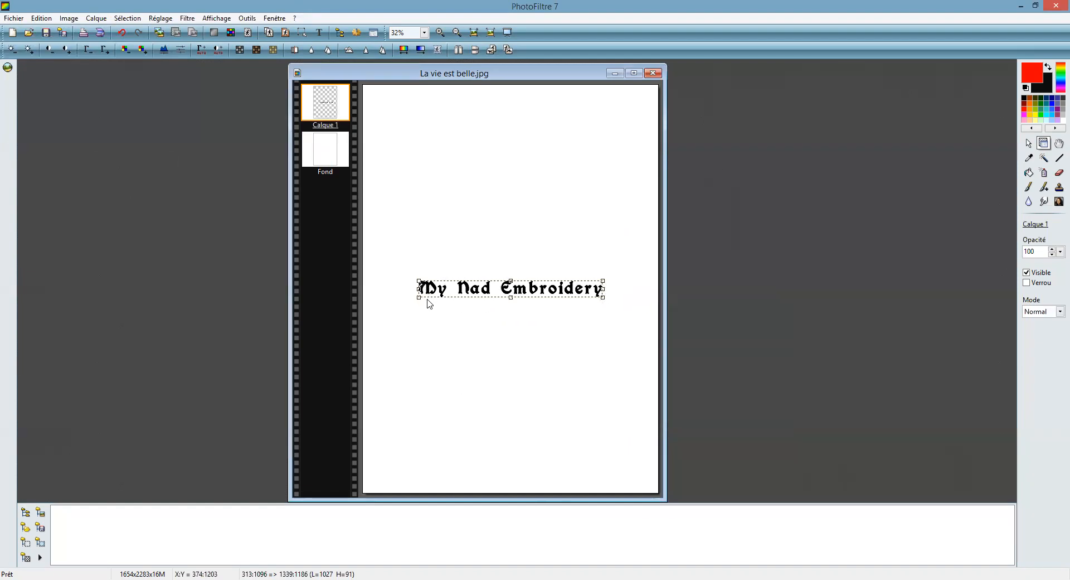
left_click_drag(510, 280, 510, 219)
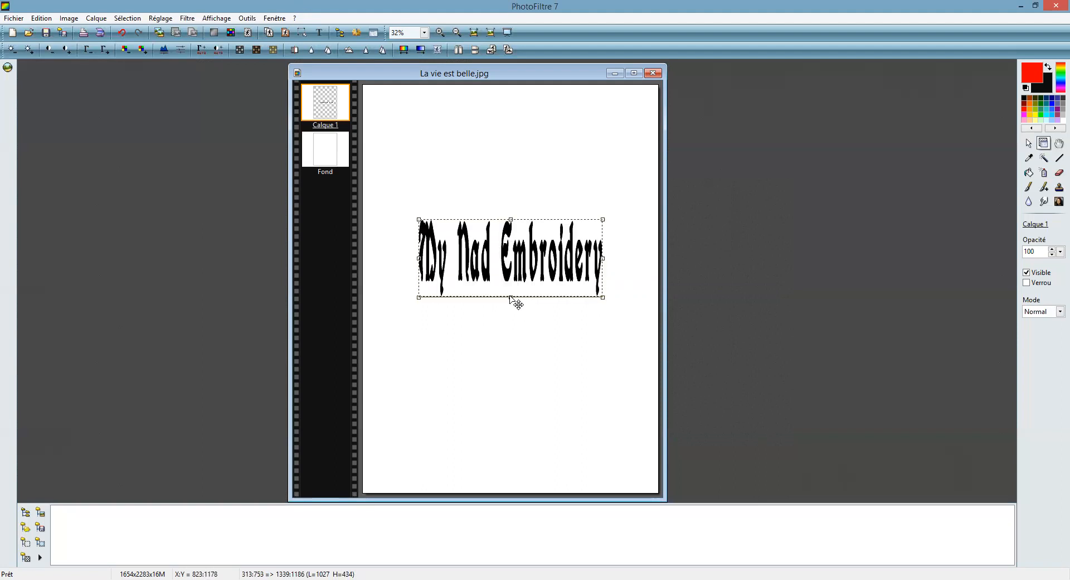
left_click_drag(511, 301, 512, 316)
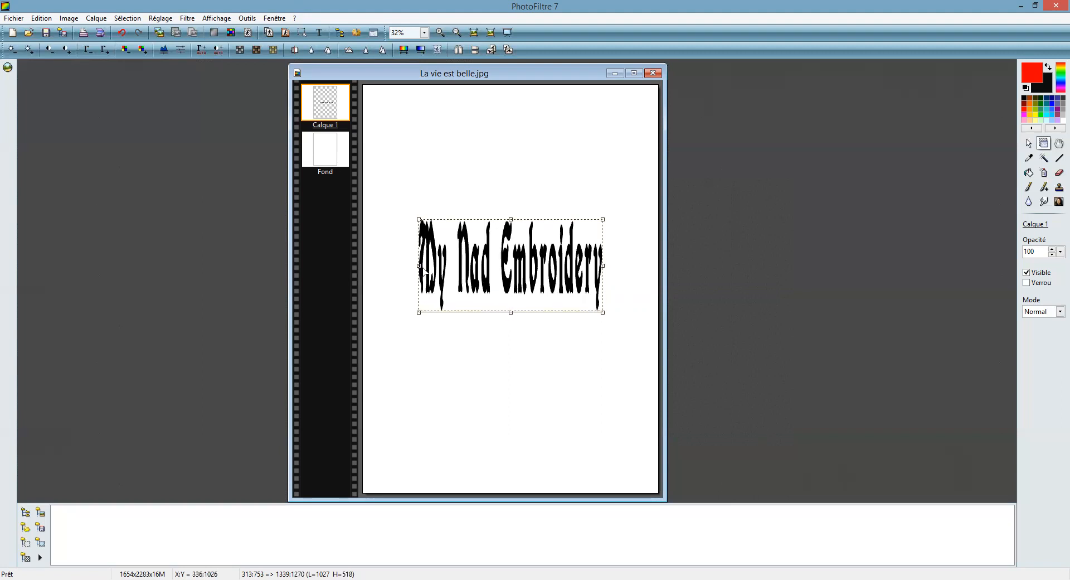
left_click_drag(419, 266, 376, 265)
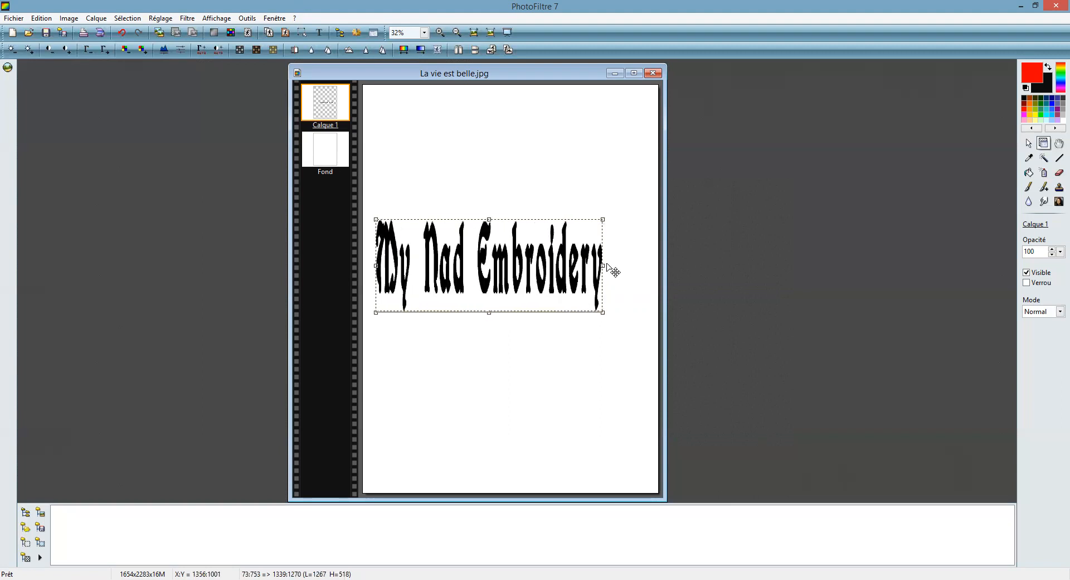
left_click_drag(604, 265, 645, 266)
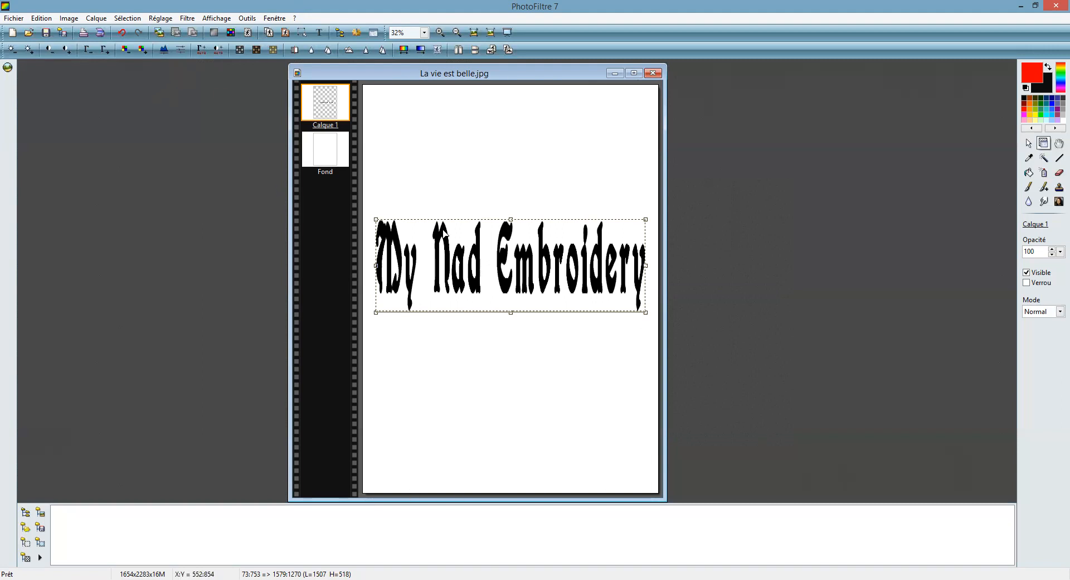
right_click(479, 257)
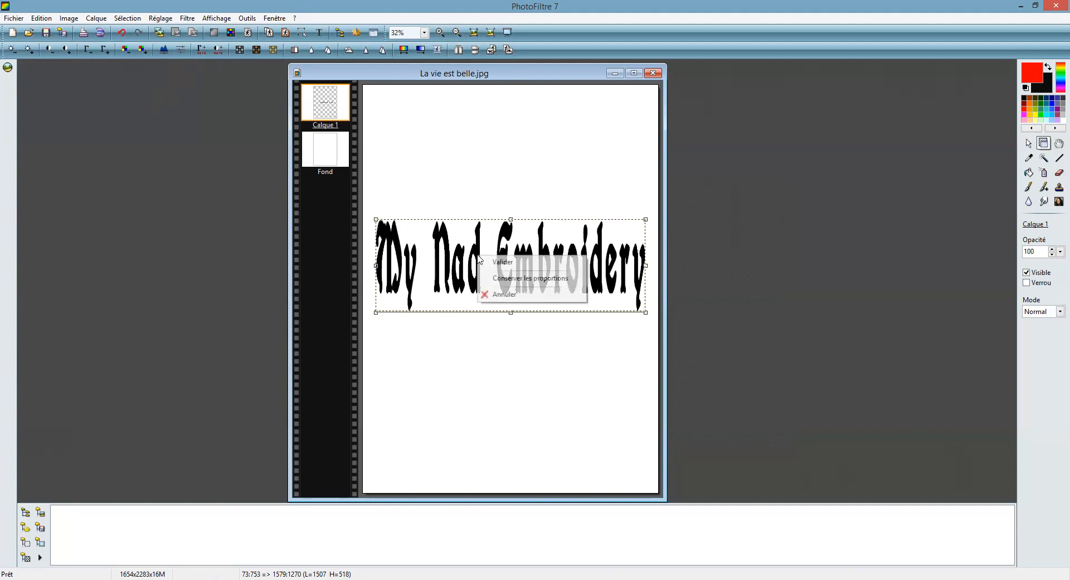
left_click(509, 261)
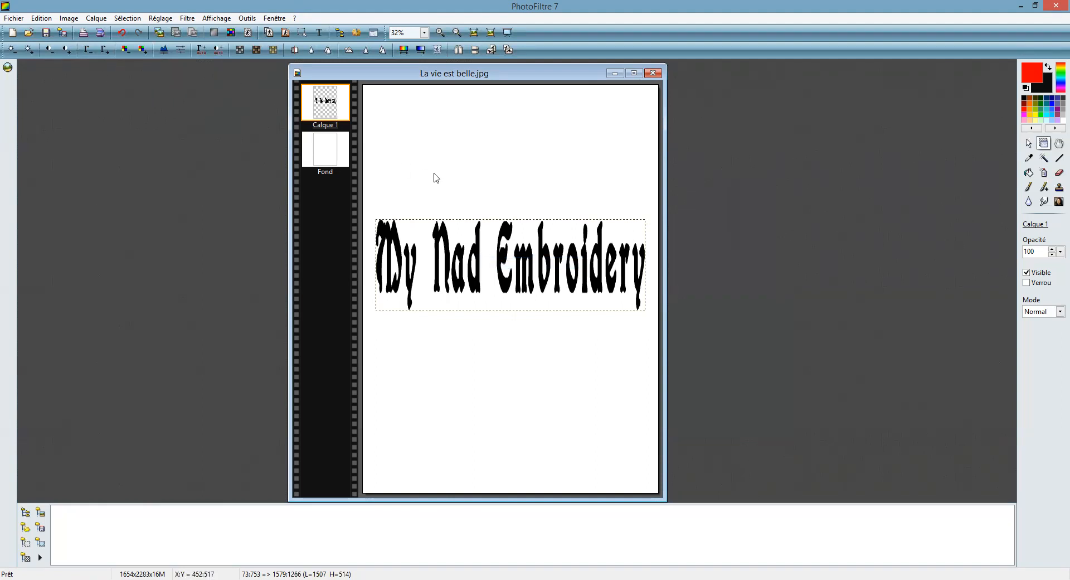
- Save the image as My Nad Embroidery.jpg, replacing the existing file, in standard JPEG format with compression 90
left_click(14, 19)
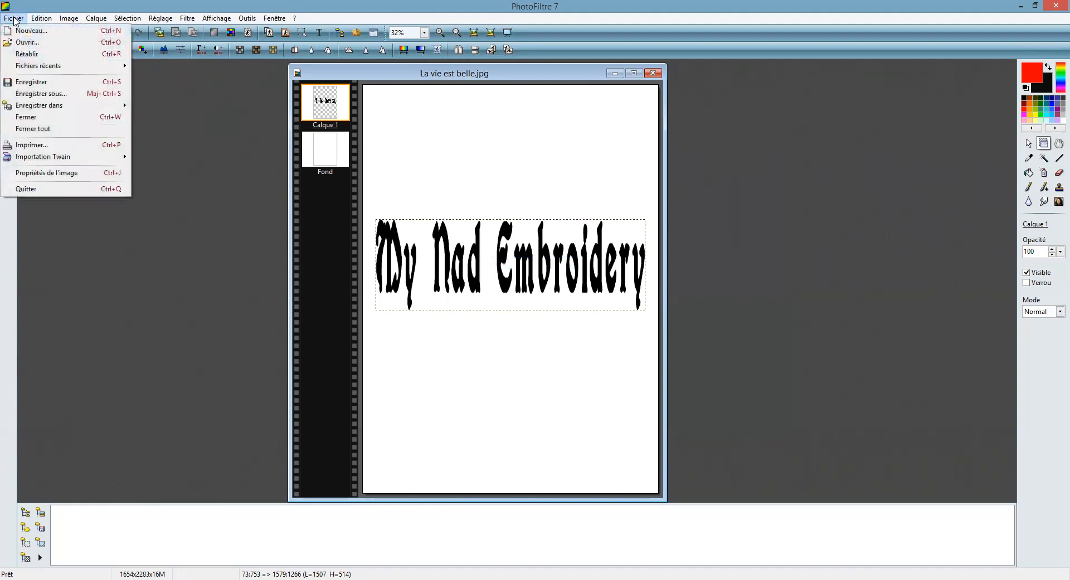
left_click(48, 95)
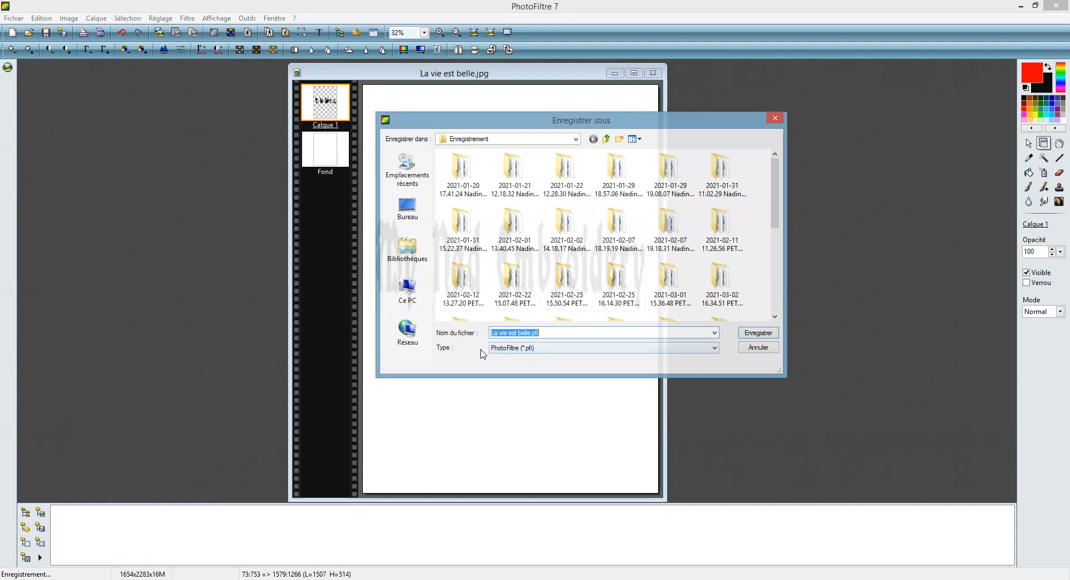
left_click(715, 348)
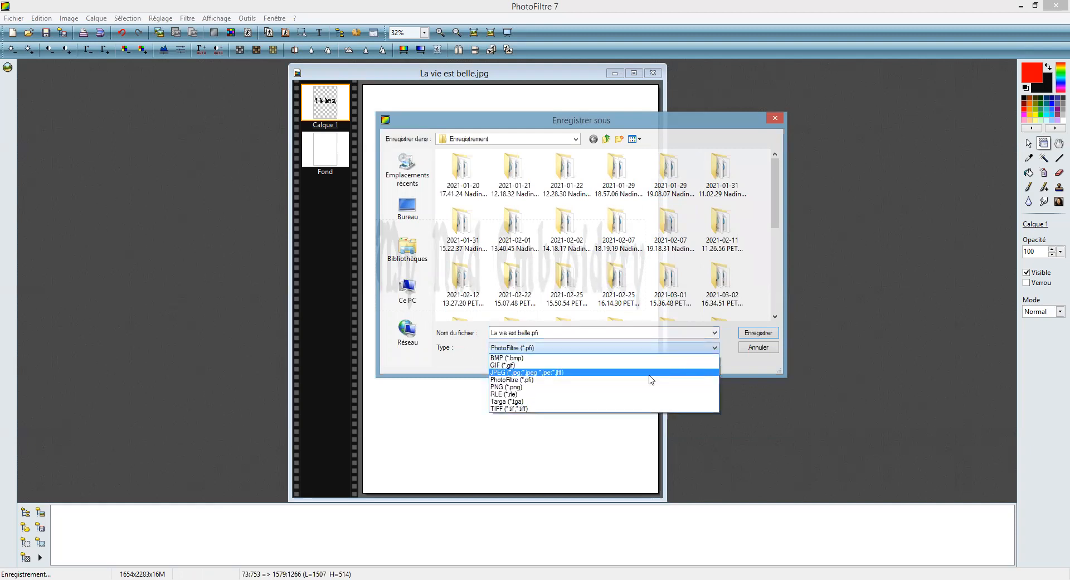
key("Escape")
left_click_drag(549, 332, 463, 330)
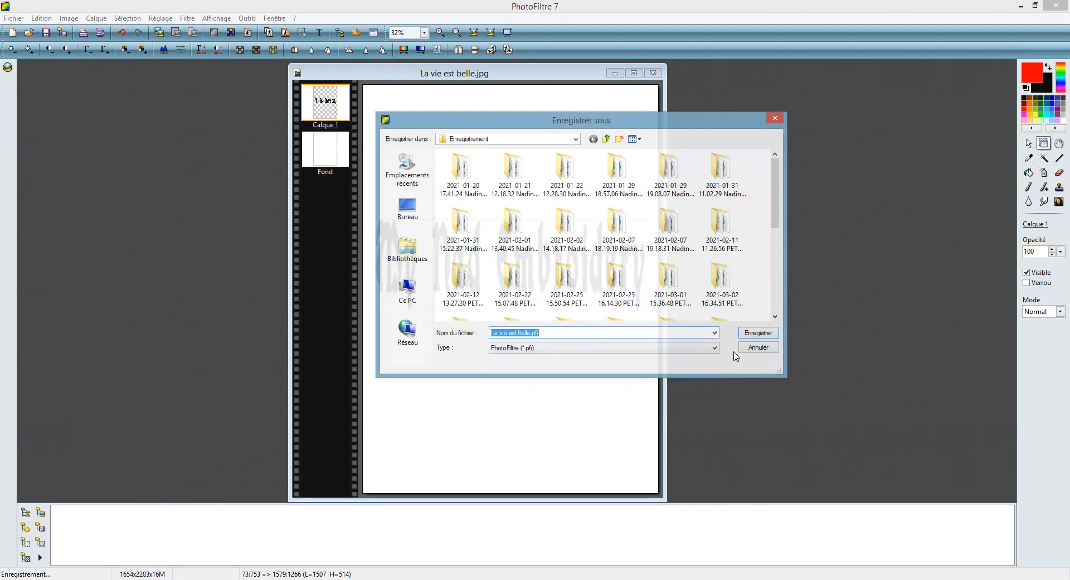
type("My")
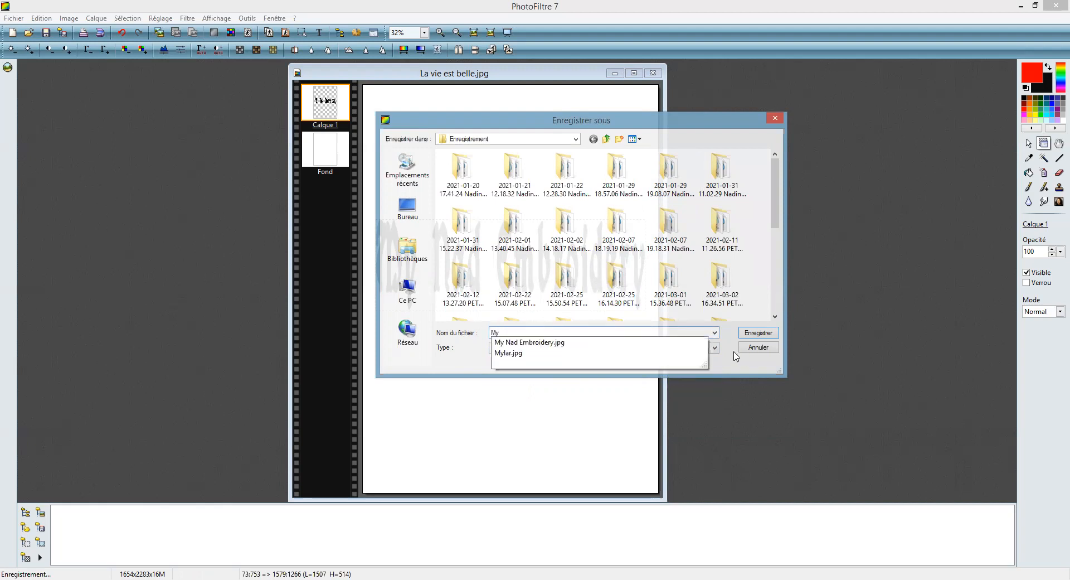
left_click(607, 345)
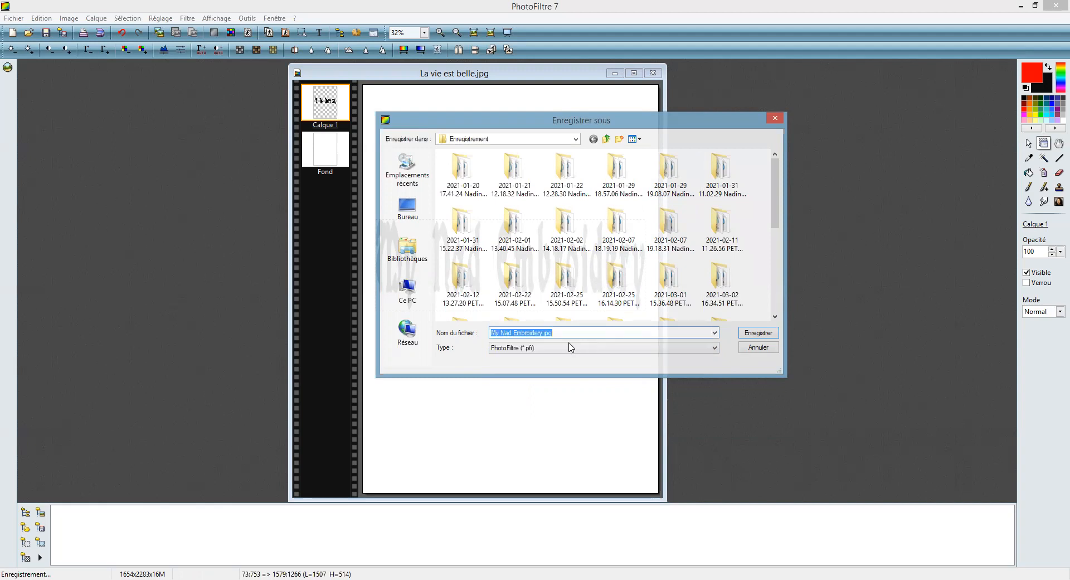
left_click(759, 332)
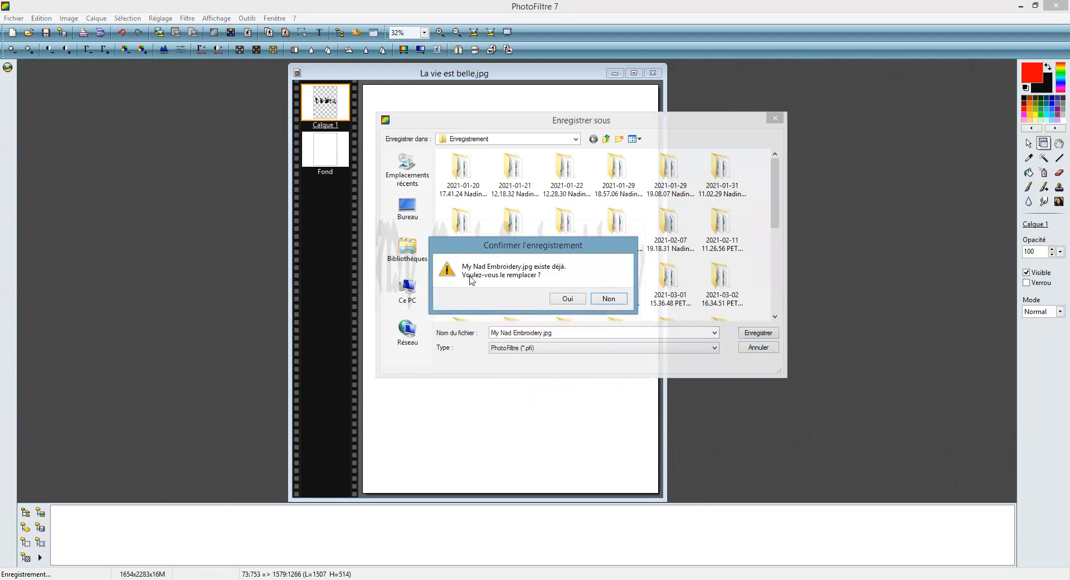
left_click(565, 300)
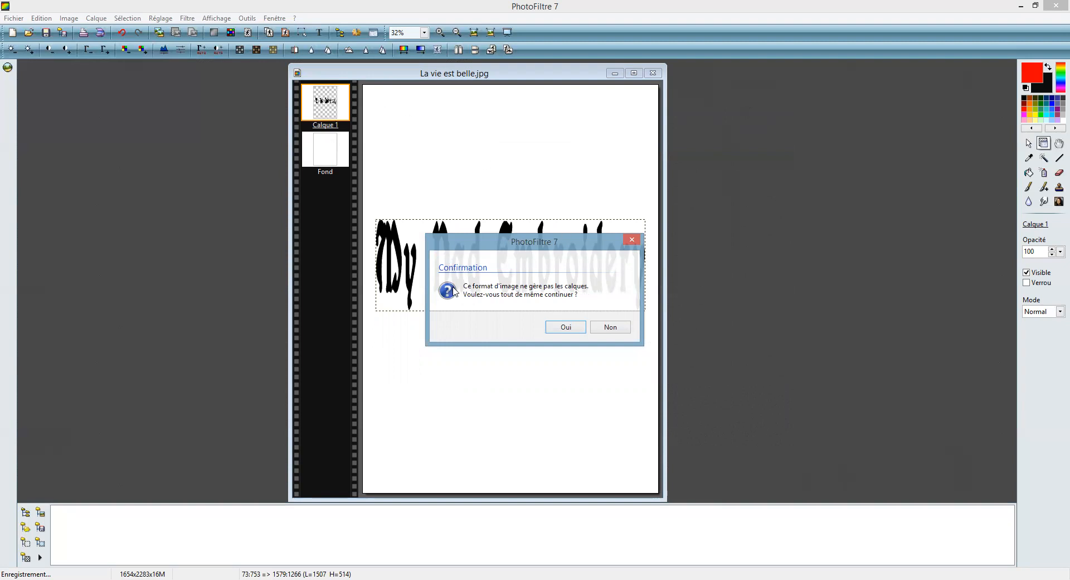
left_click(566, 327)
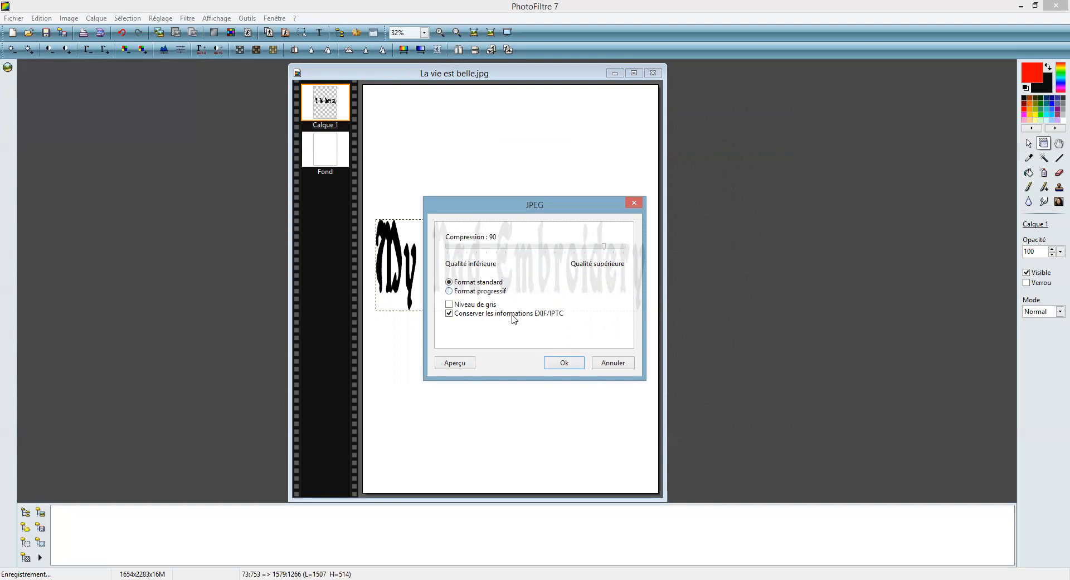
left_click(564, 363)
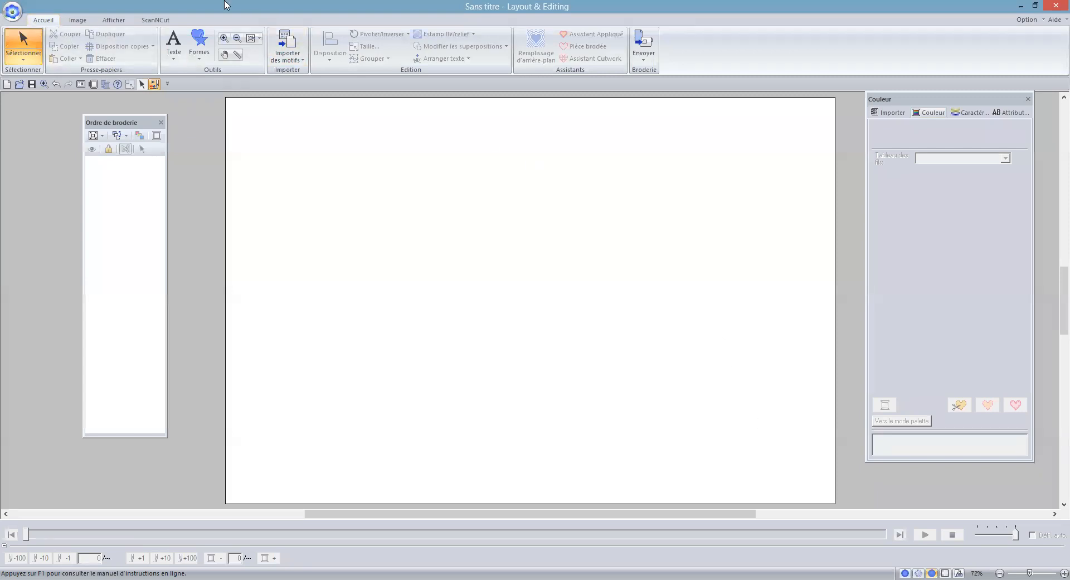
- In Layout & Editing, open the image My Nad Embroidery.jpg and widen it on both sides to about 267 mm
left_click(77, 20)
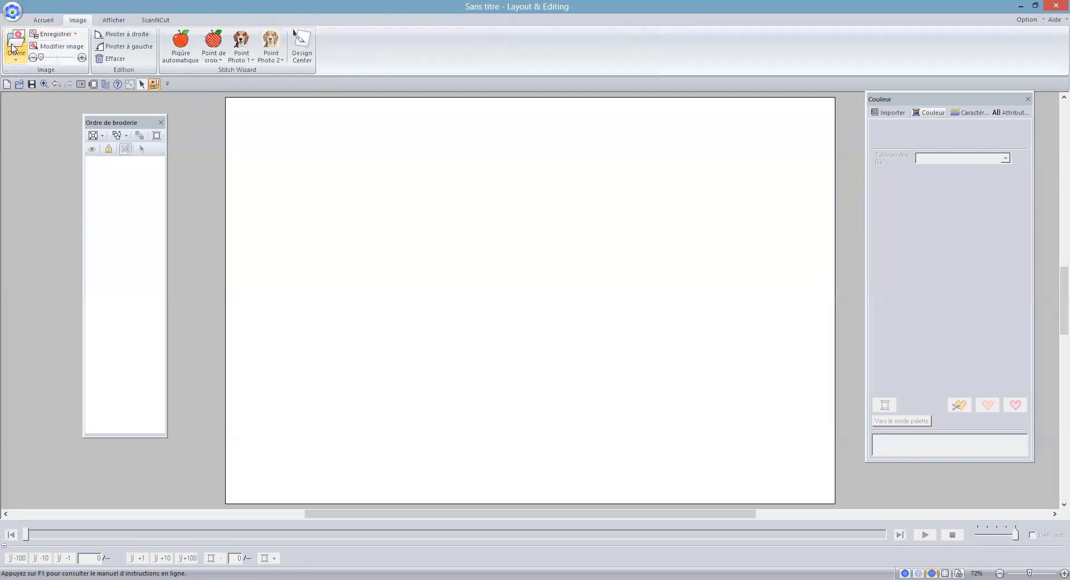
left_click(12, 47)
left_click(35, 84)
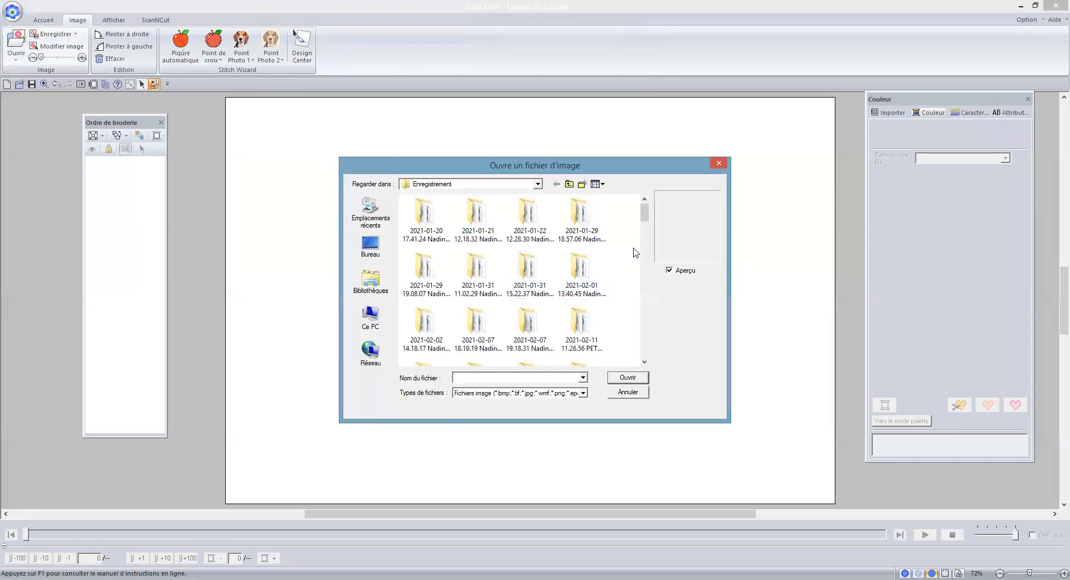
left_click_drag(644, 220, 644, 226)
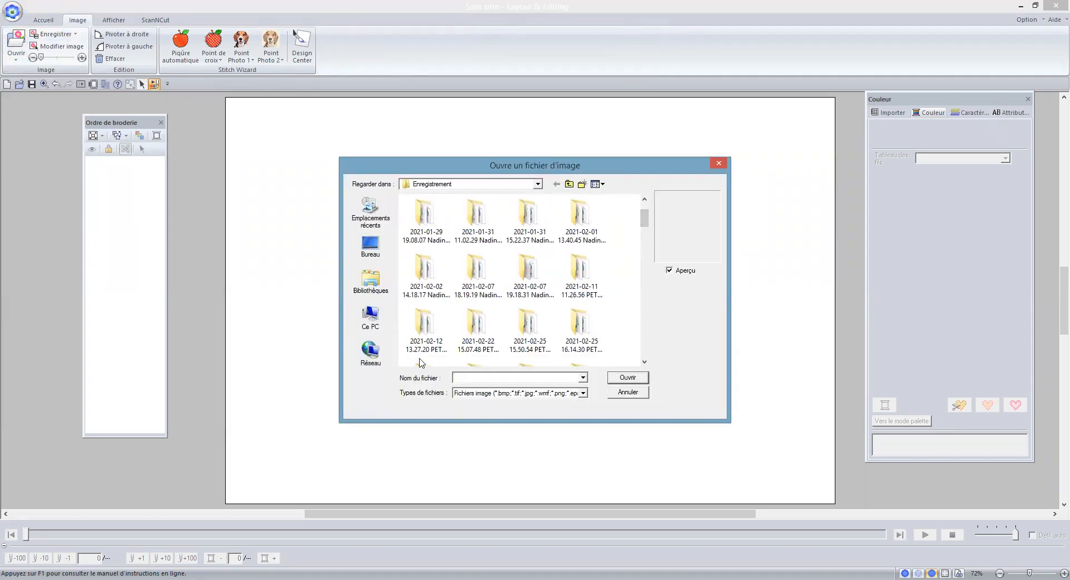
type("my")
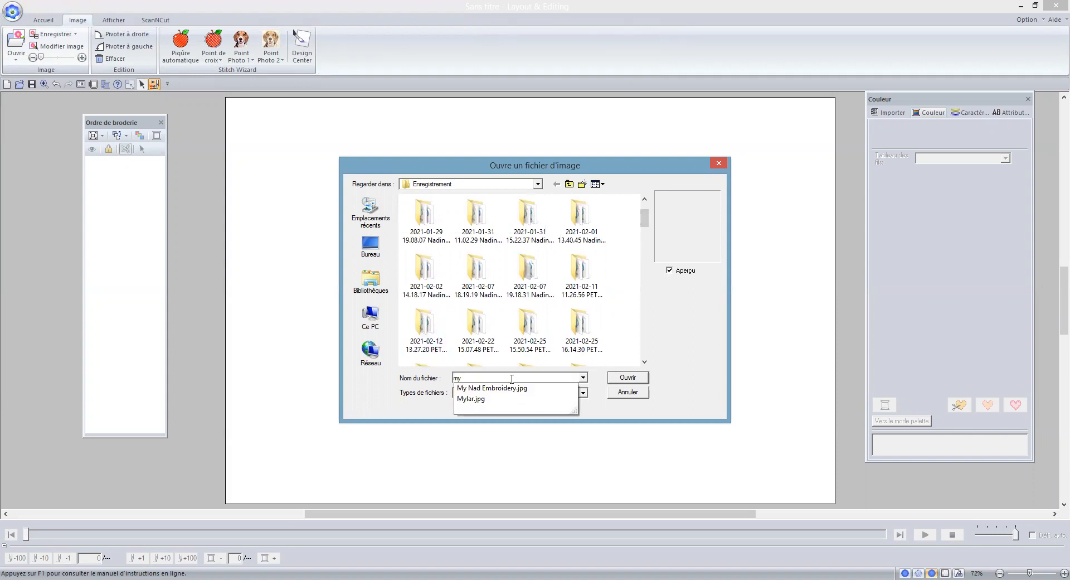
left_click(508, 392)
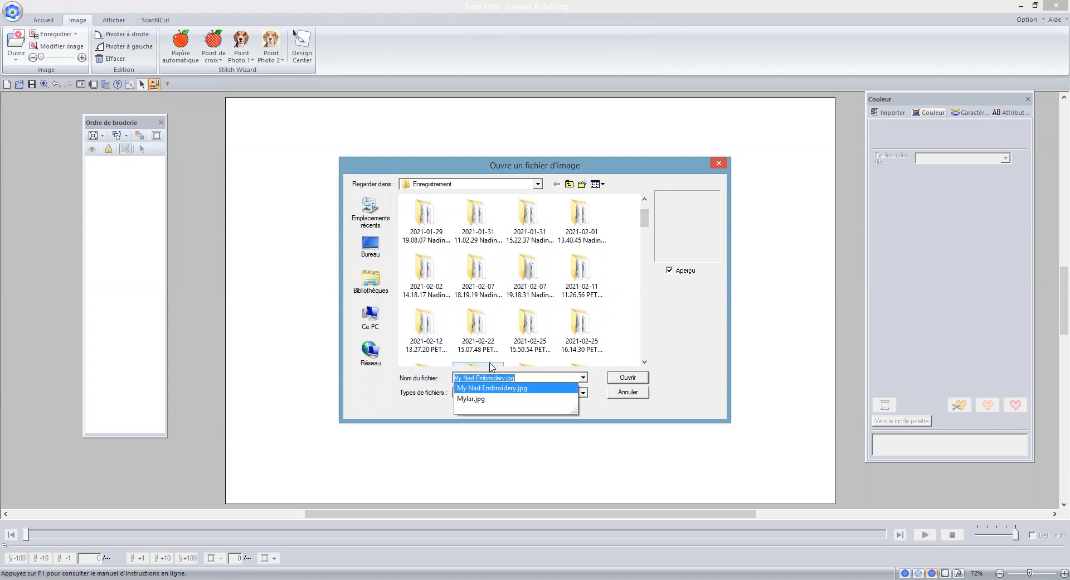
left_click(631, 383)
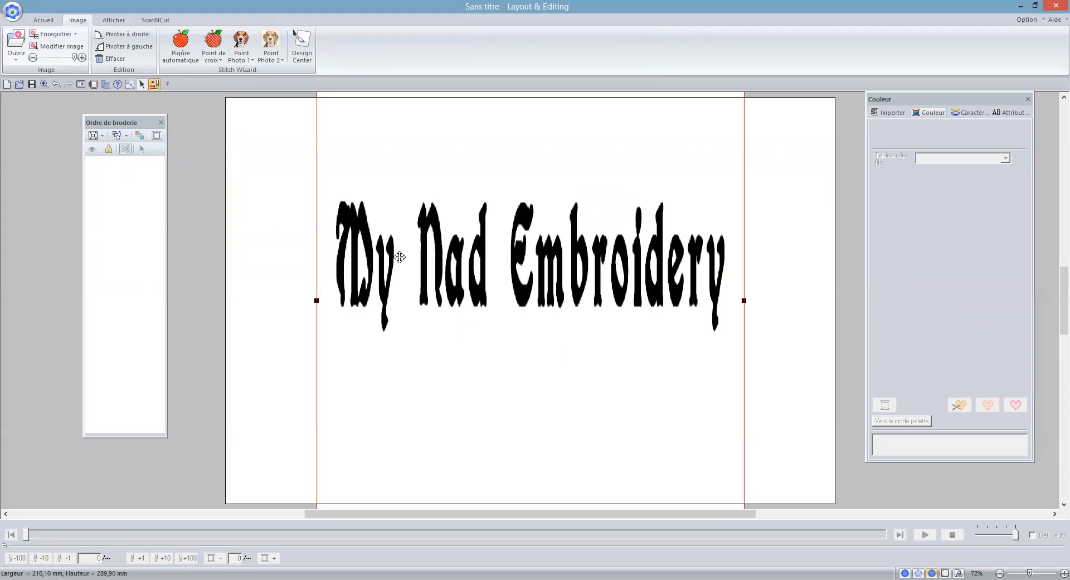
left_click_drag(745, 301, 806, 300)
left_click_drag(316, 300, 264, 300)
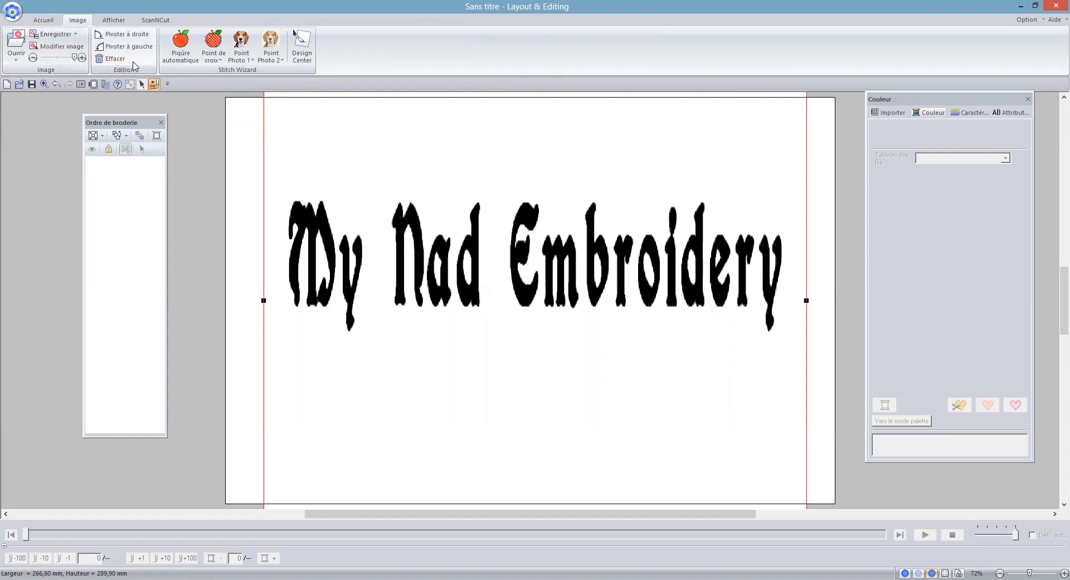
- Start automatic punching of the image with the rectangular mask, keep the design settings, and proceed to the punching parameters
left_click(175, 54)
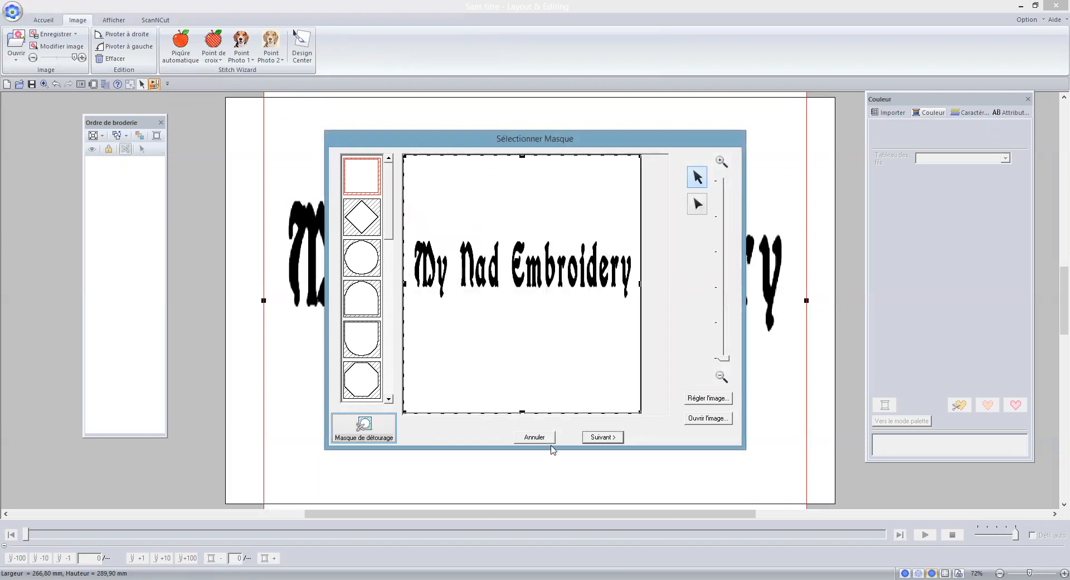
left_click(601, 437)
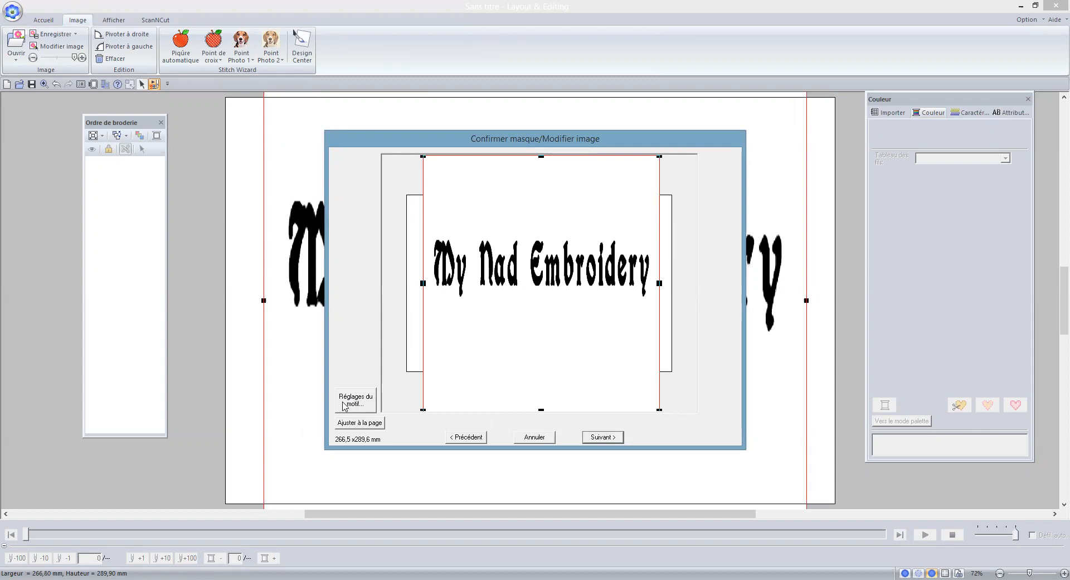
left_click(359, 406)
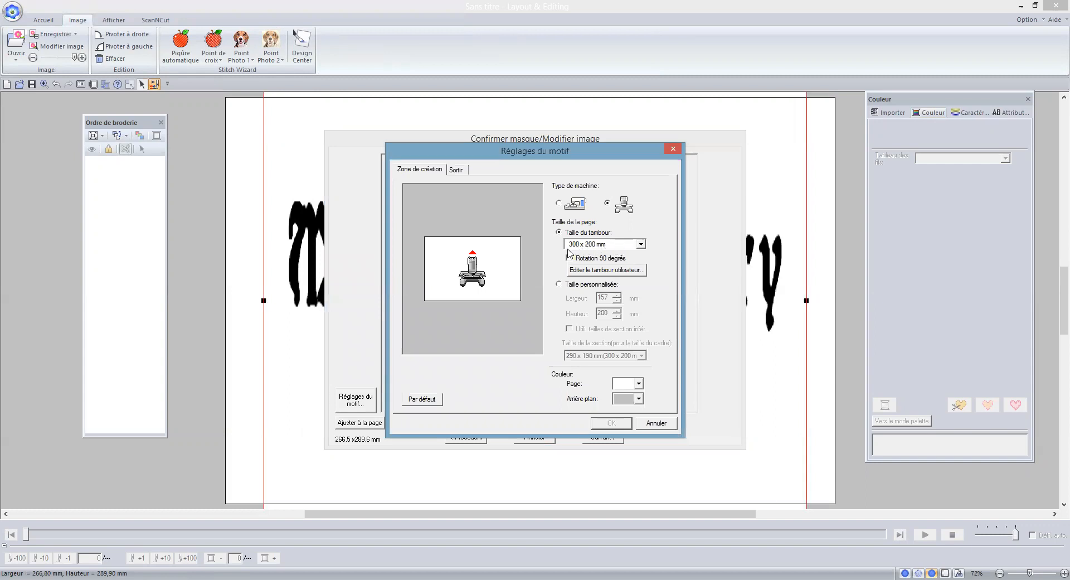
left_click(662, 428)
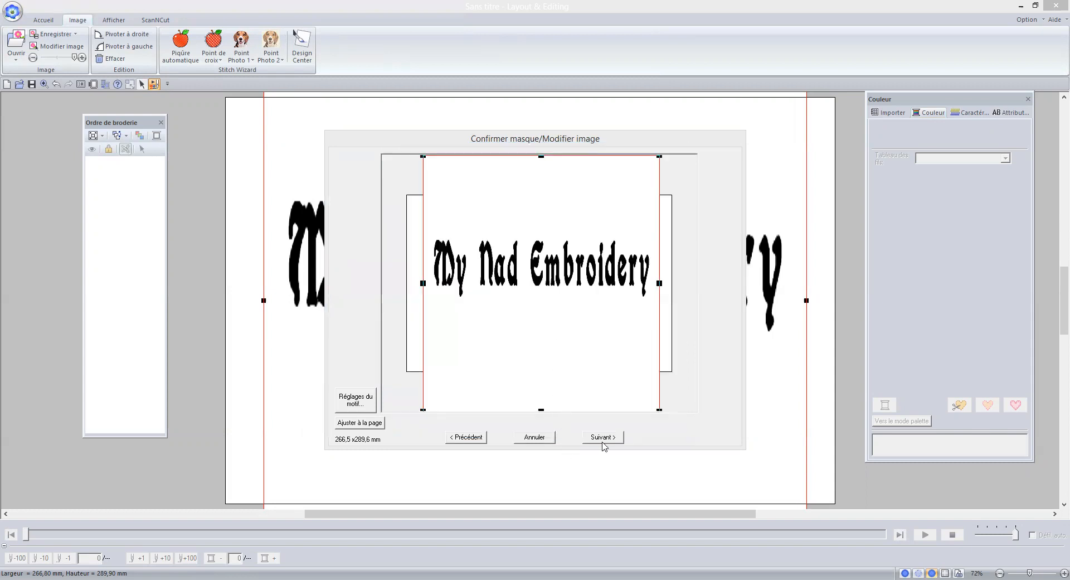
left_click(602, 436)
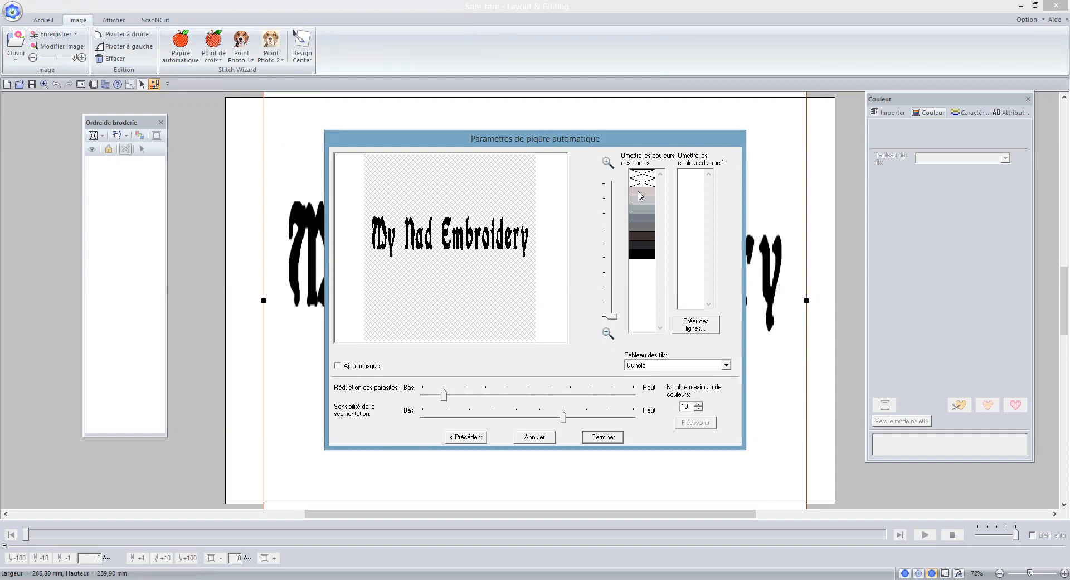
- Omit the grey and brown shades from the stitched parts, leaving only the darkest colours, and generate the embroidery
left_click(641, 199)
left_click(644, 208)
left_click(648, 229)
left_click(645, 239)
left_click(612, 440)
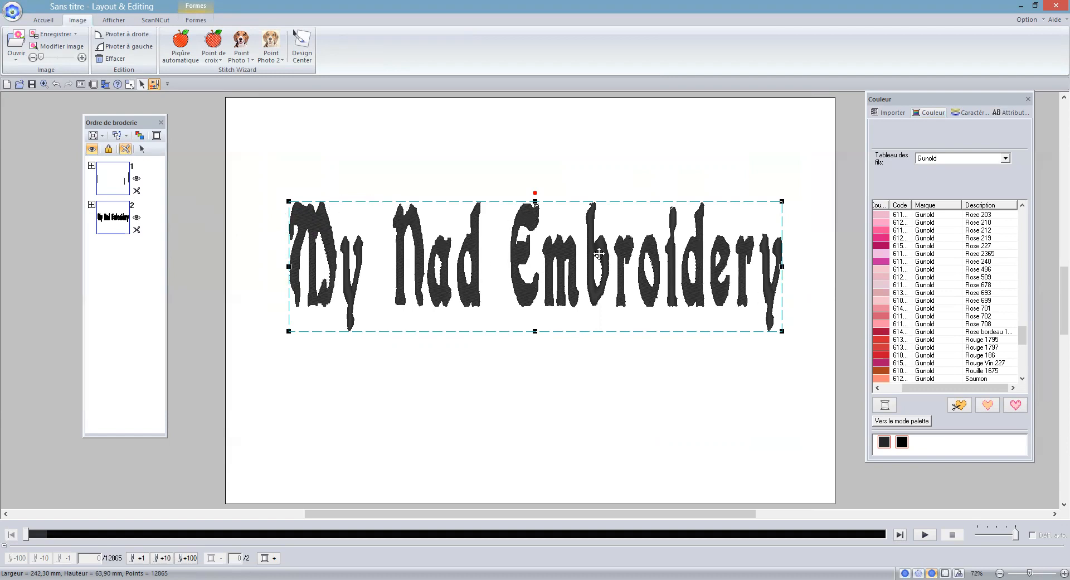
- Separate the grouped lettering pattern into individual letter shapes and select single letters to test it
right_click(600, 257)
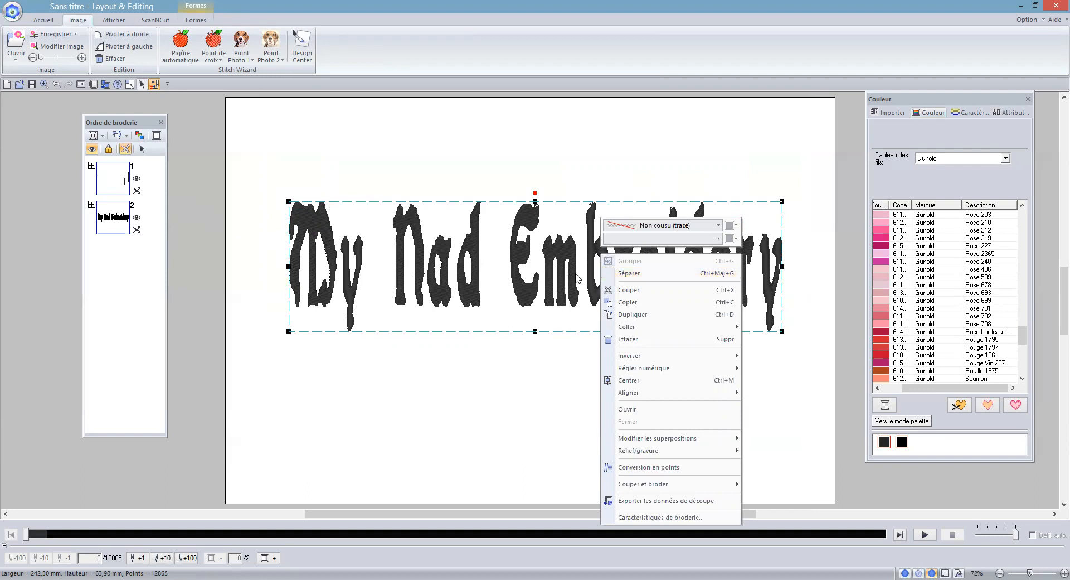
left_click(639, 274)
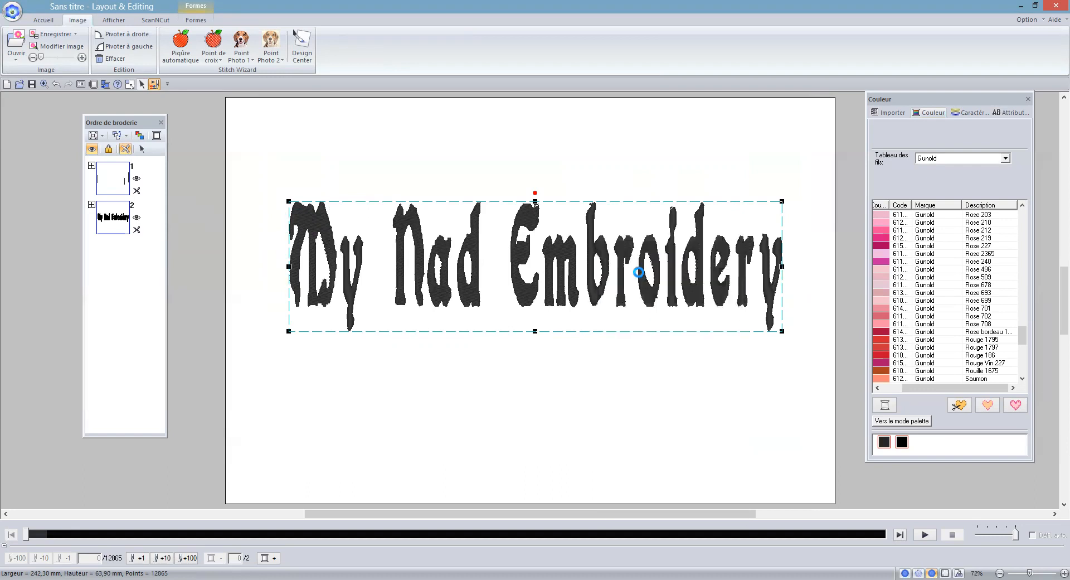
left_click(328, 390)
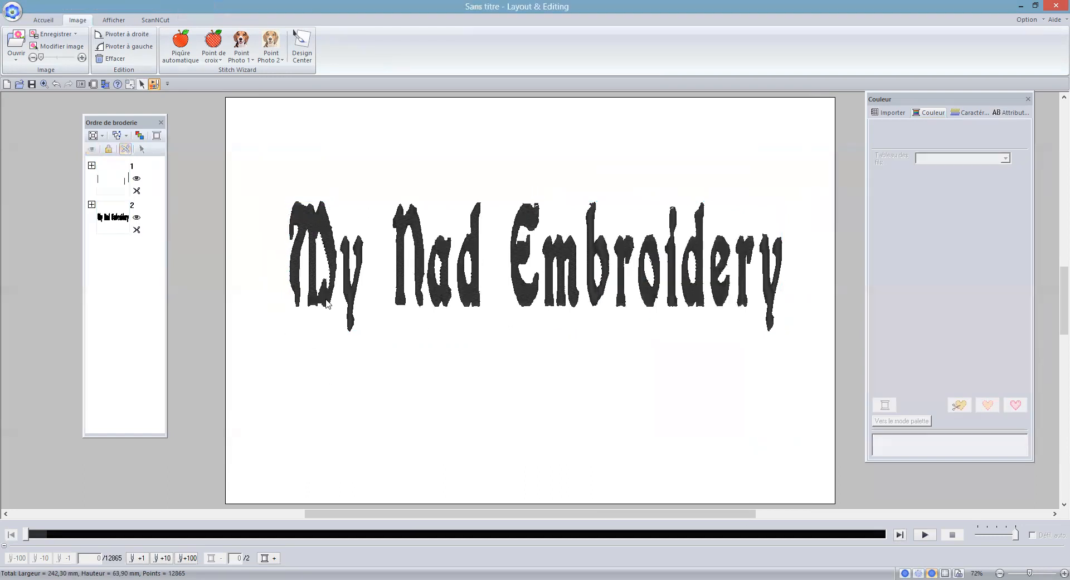
left_click(326, 300)
left_click(470, 302)
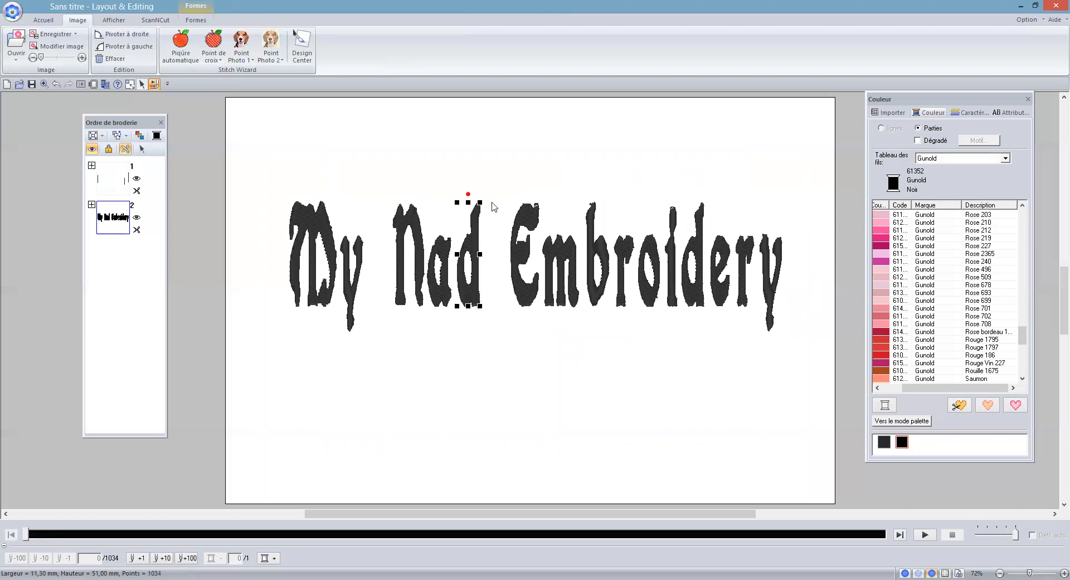
- Select the stray shapes of the first colour in the sewing order (Noir Foncé) and delete them
left_click(122, 179)
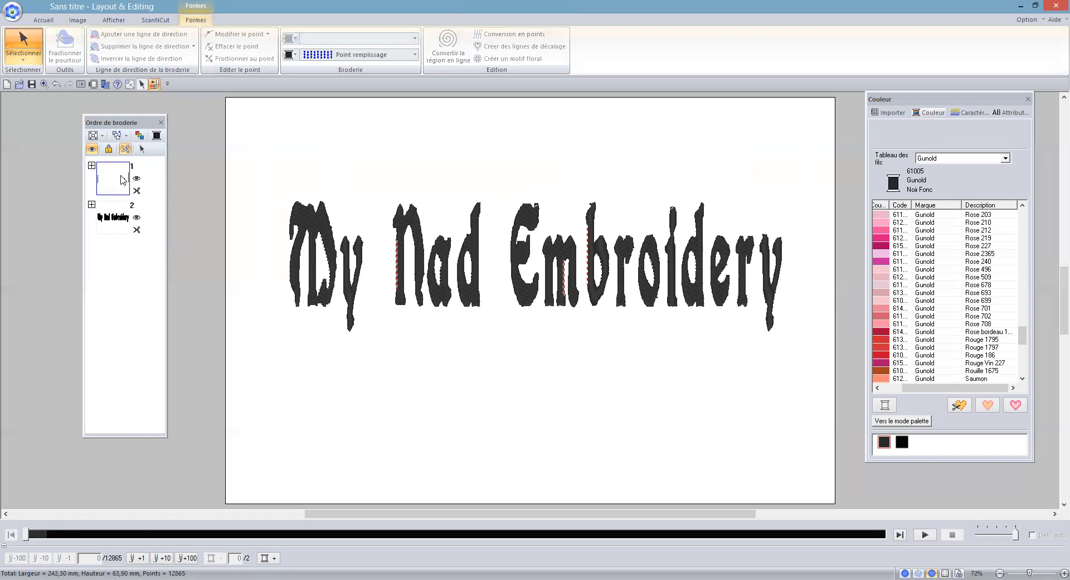
right_click(122, 179)
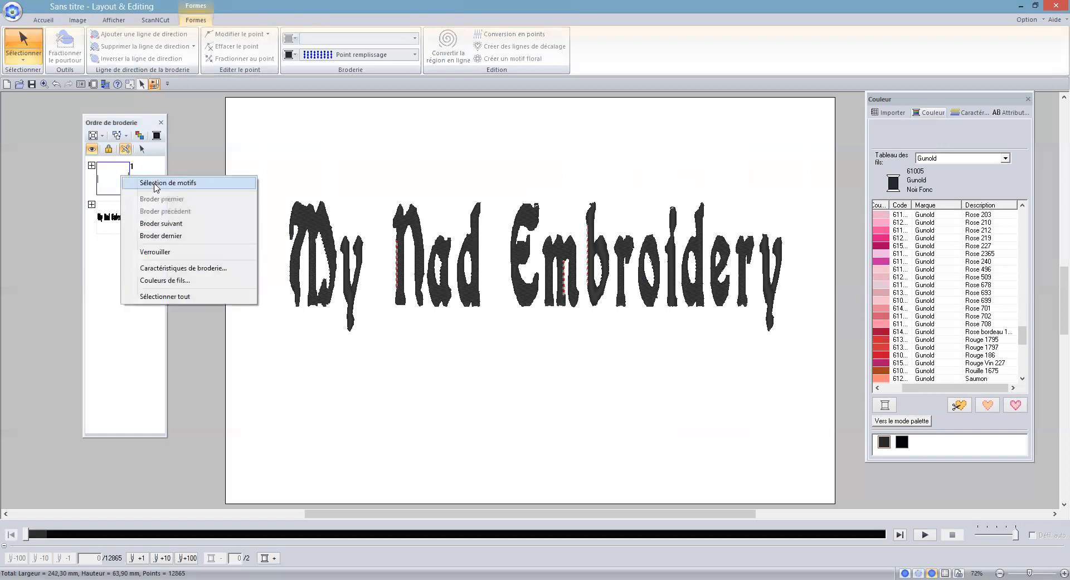
left_click(155, 184)
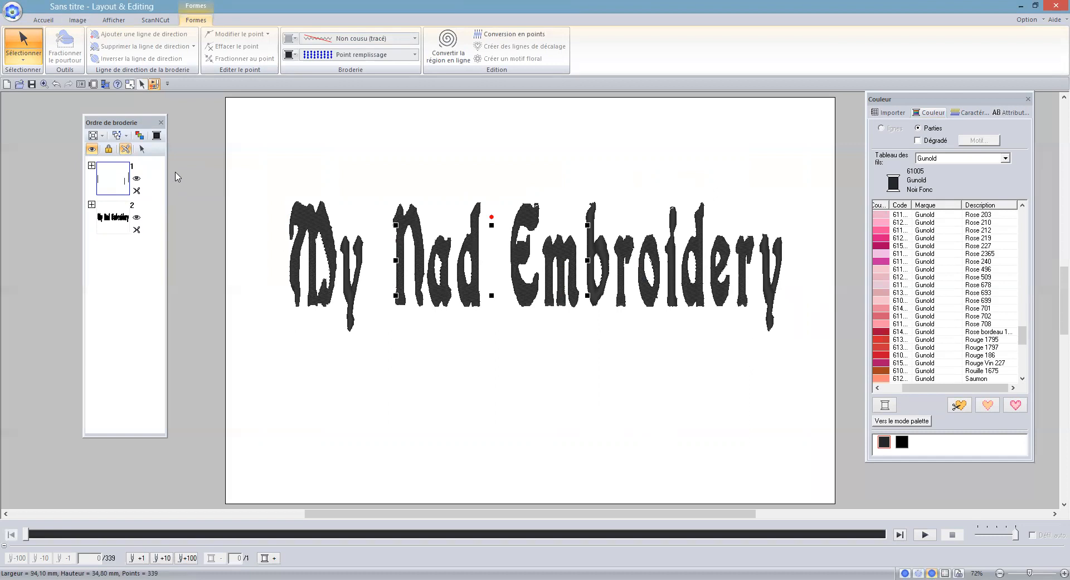
key("Delete")
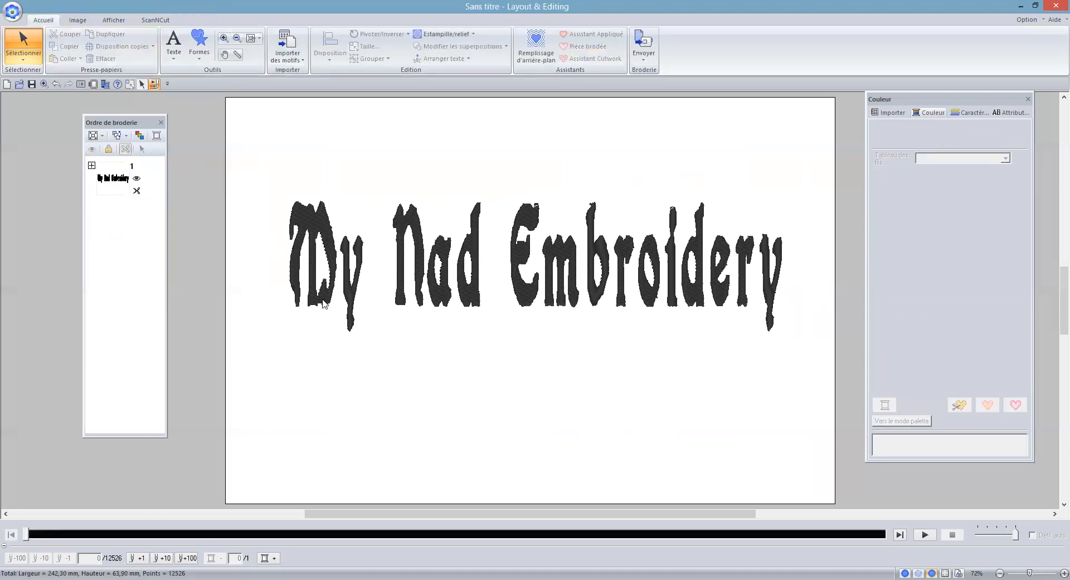
- Check the stitch type of the M and set the y of "My" to fill stitch (Point remplissage)
left_click(321, 300)
right_click(322, 300)
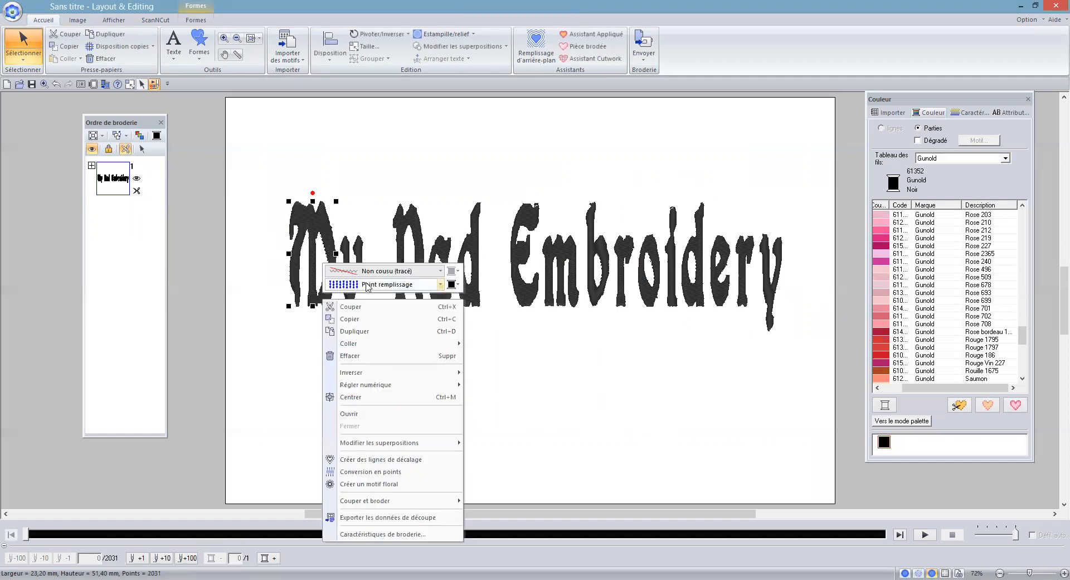
left_click(359, 245)
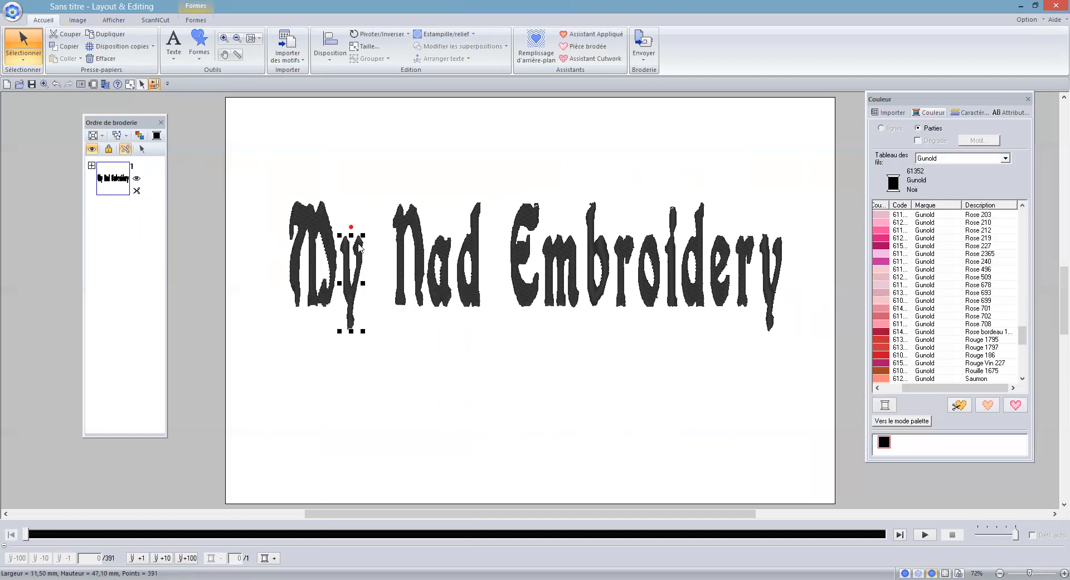
right_click(359, 245)
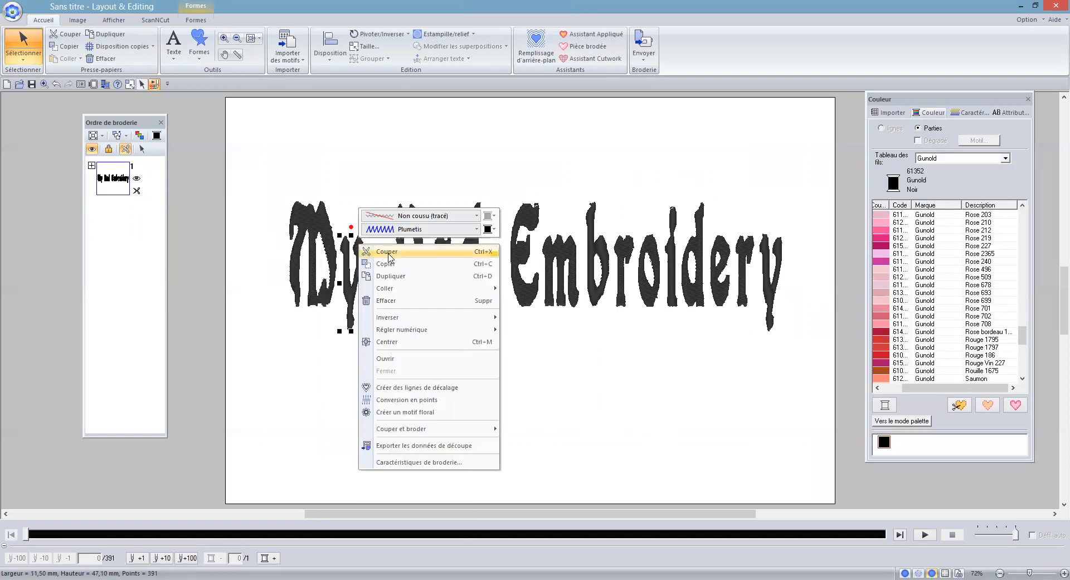
left_click(322, 226)
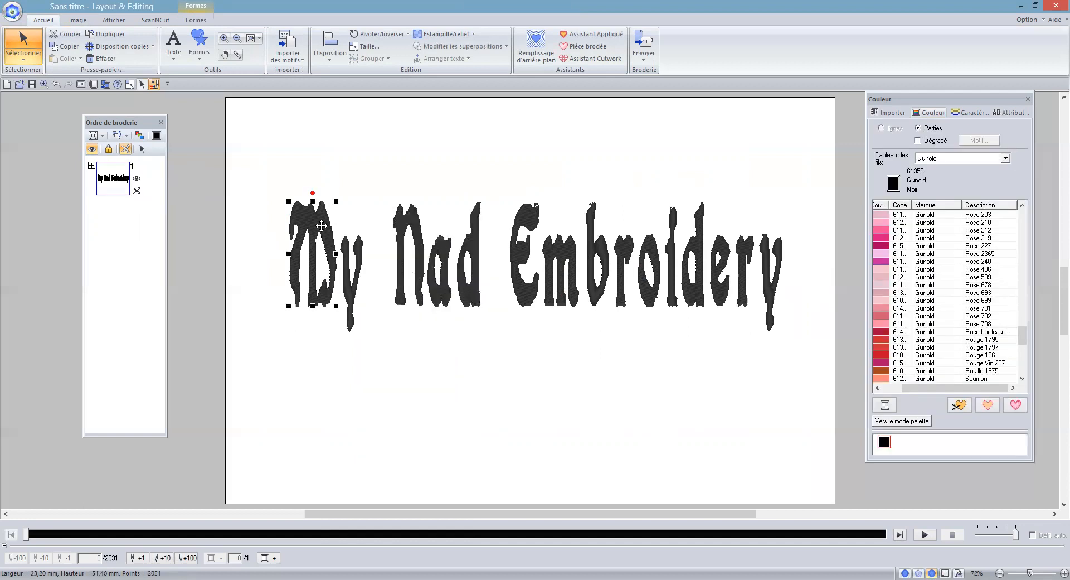
right_click(321, 226)
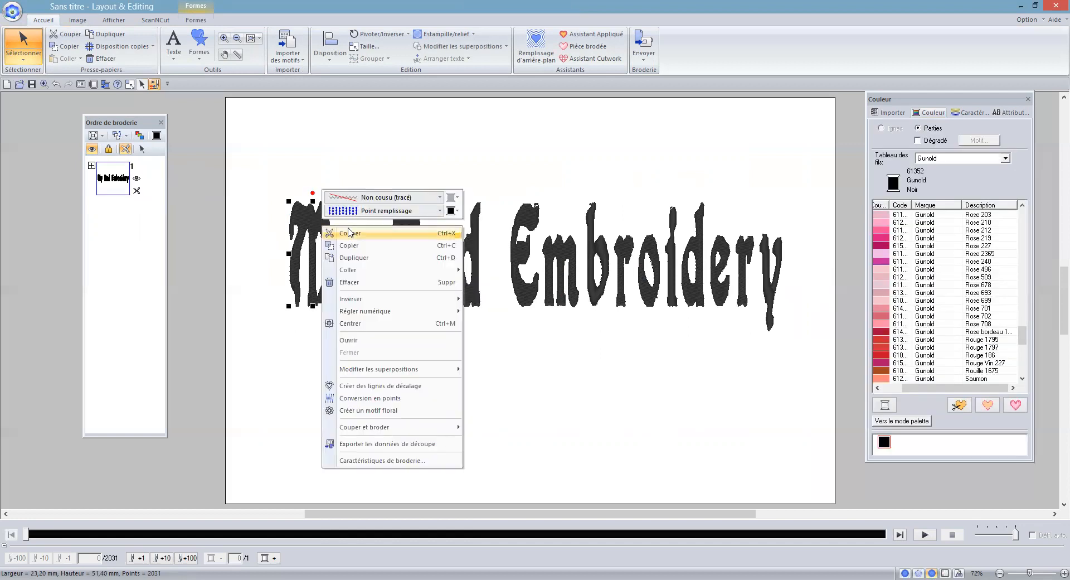
left_click(280, 319)
left_click(350, 289)
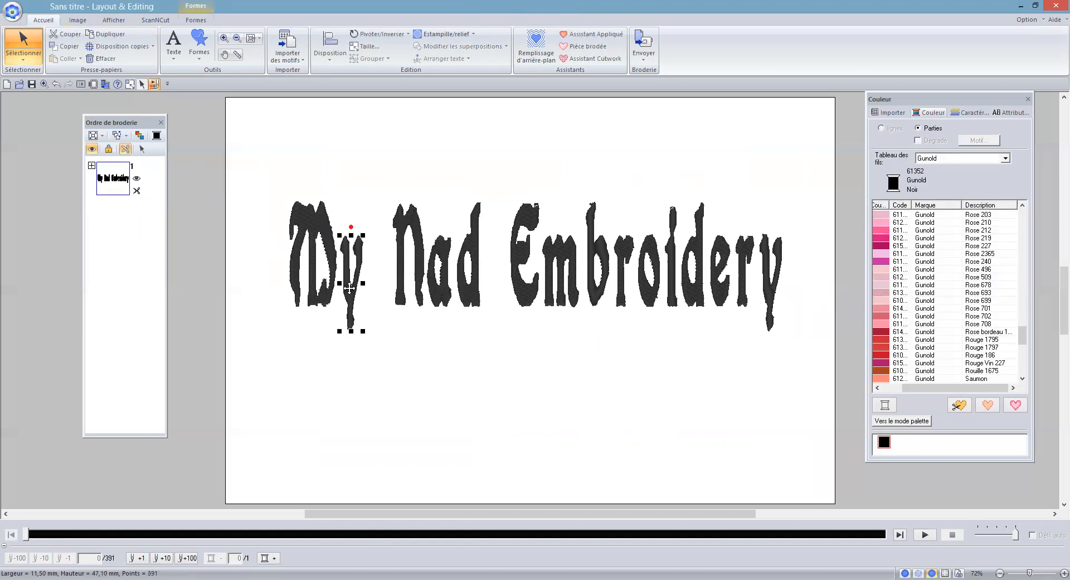
right_click(349, 288)
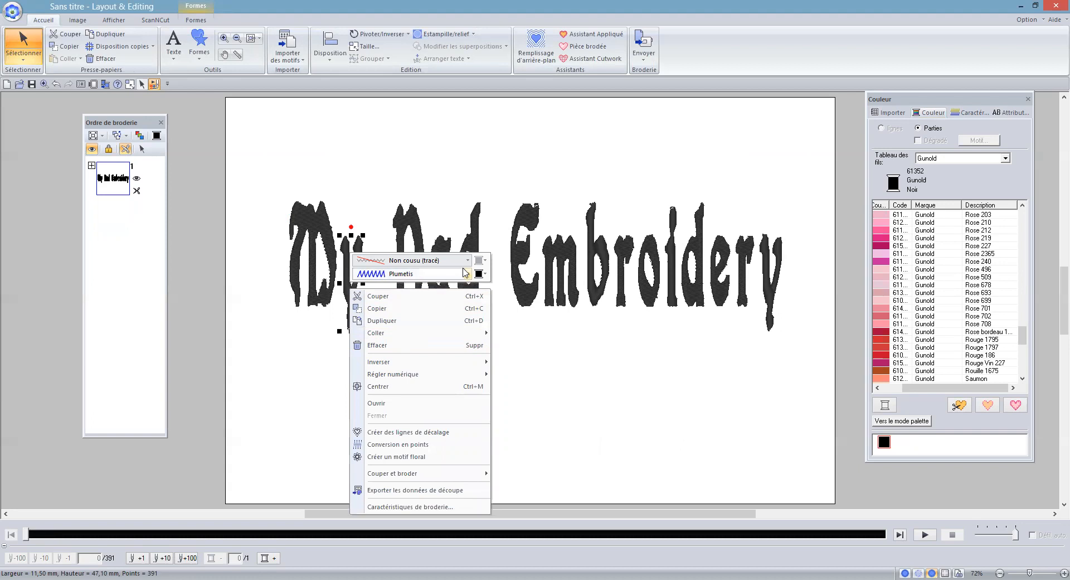
left_click(467, 274)
left_click(414, 312)
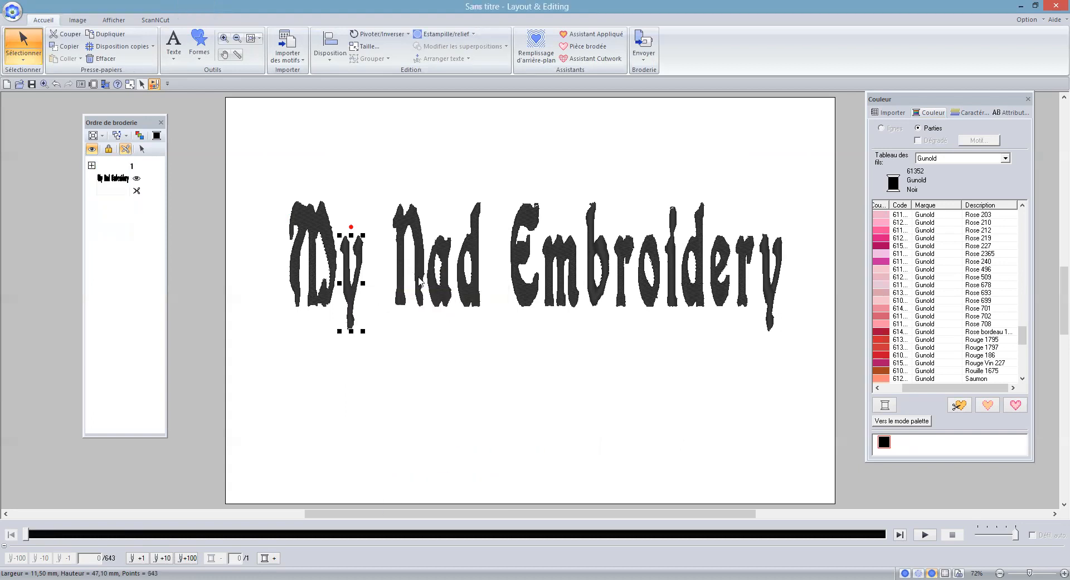
- Check the stitch types of the letters in "Nad" and the E, and set the last y of "Embroidery" to Point remplissage
right_click(420, 241)
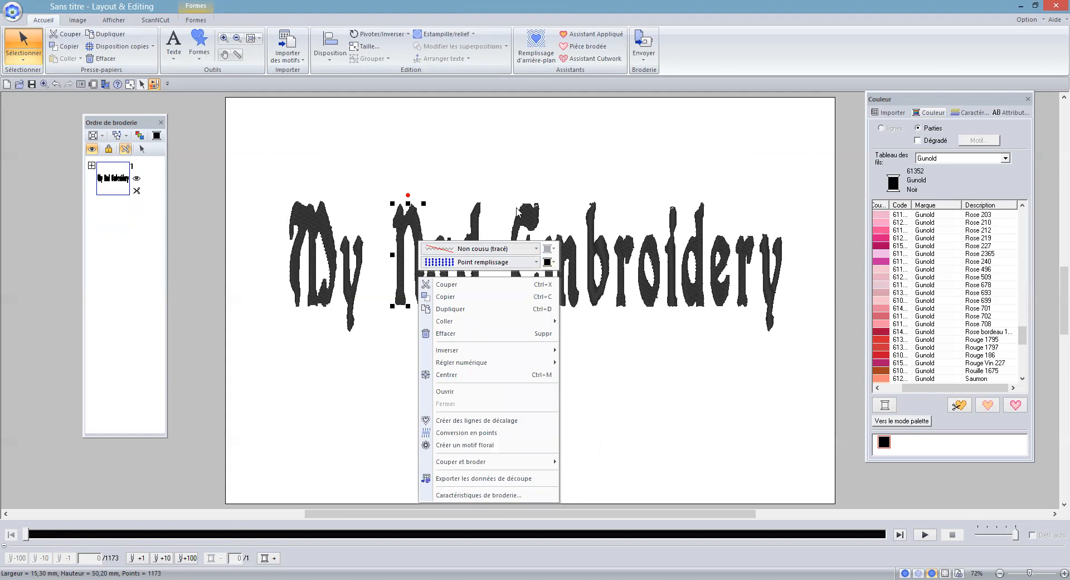
left_click(478, 225)
right_click(478, 184)
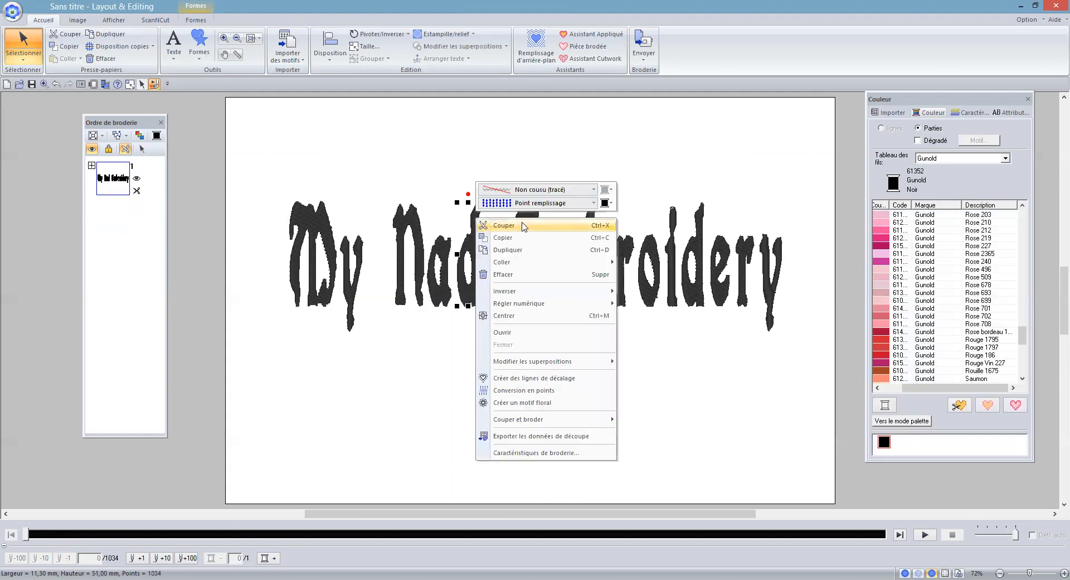
left_click(440, 300)
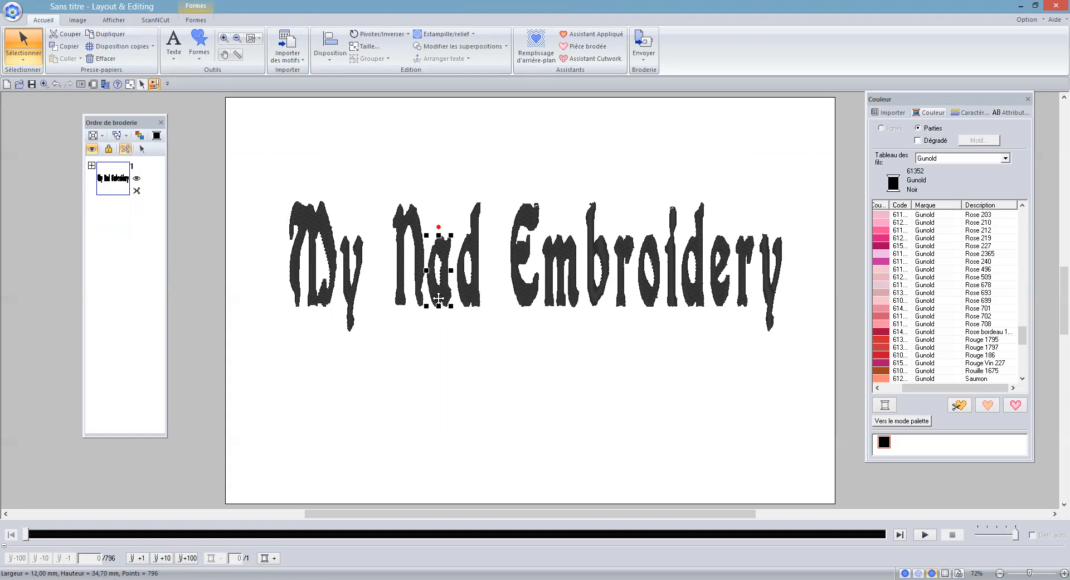
right_click(439, 300)
left_click(513, 249)
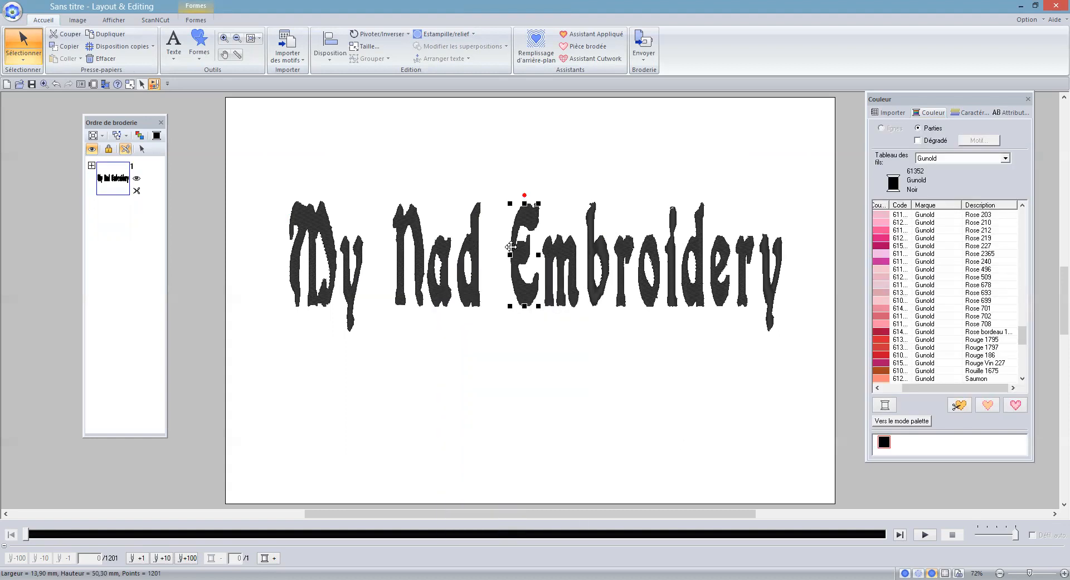
right_click(517, 254)
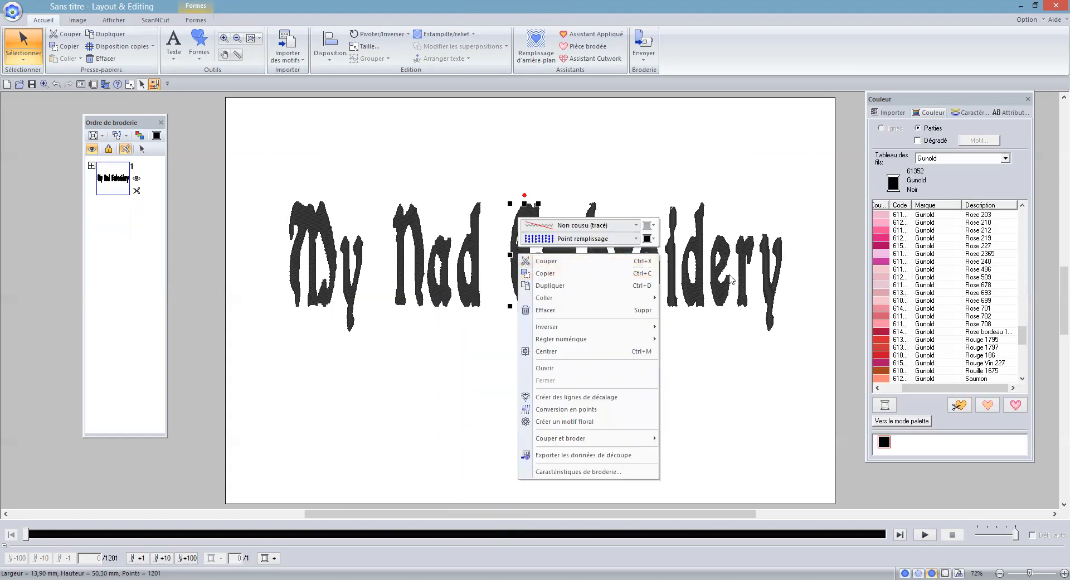
left_click(771, 289)
right_click(769, 287)
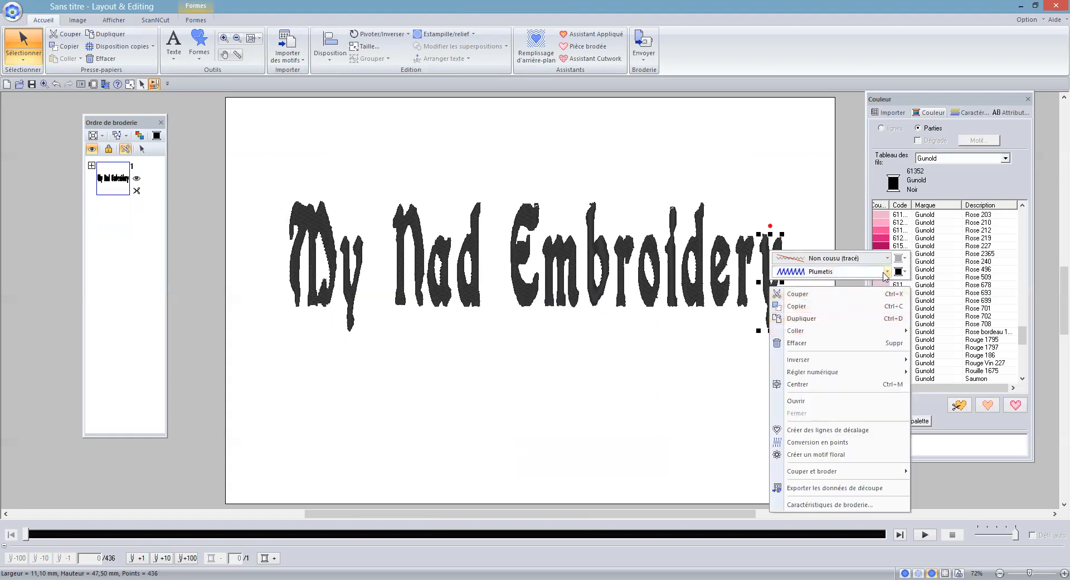
left_click(889, 272)
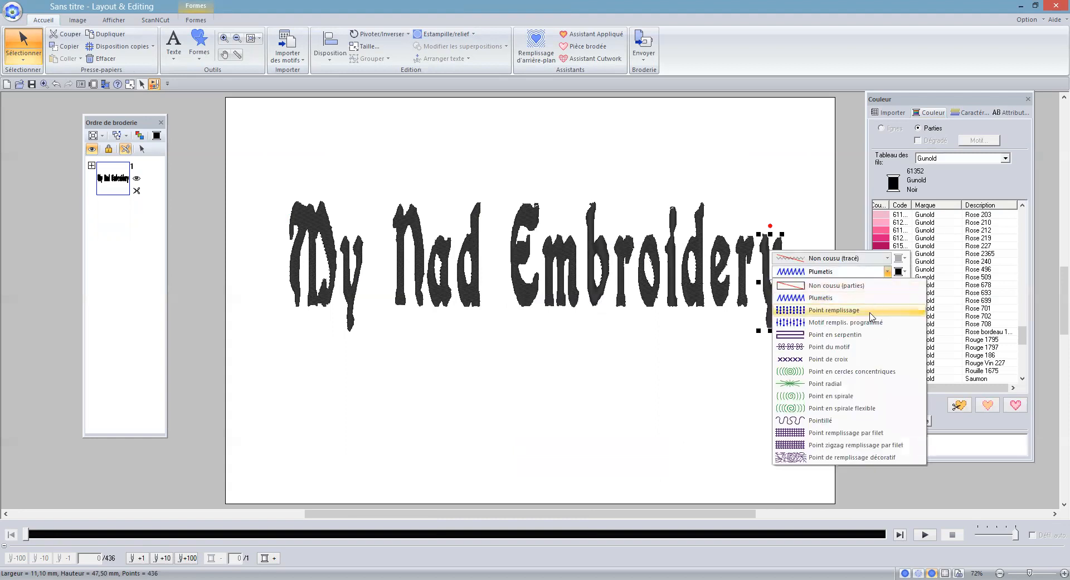
left_click(871, 310)
- Check the stitch types of the final r, e and d in "Embroidery" and set the i to Point remplissage
left_click(746, 301)
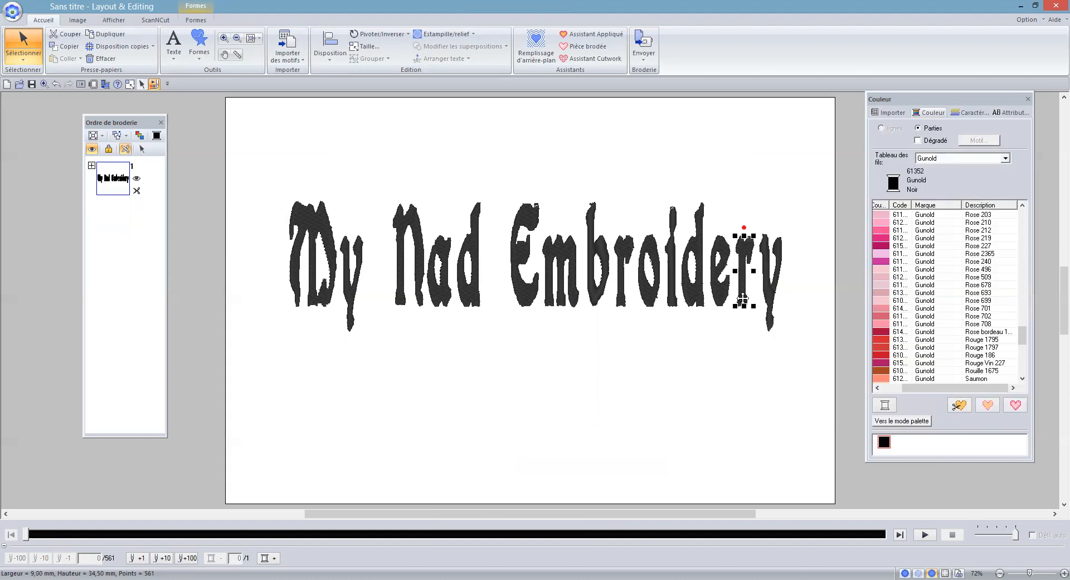
right_click(742, 300)
left_click(720, 299)
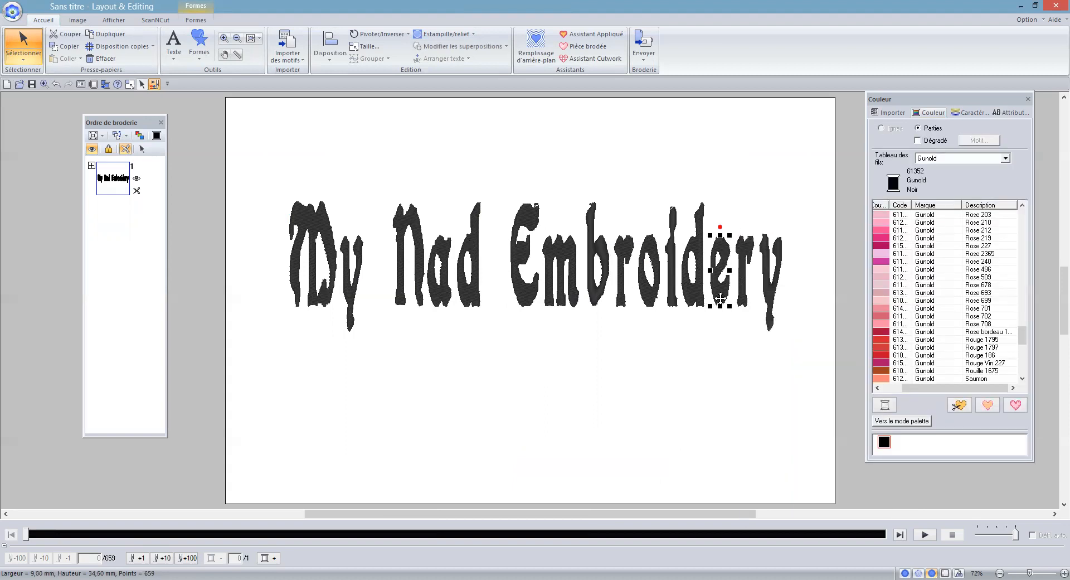
right_click(720, 299)
left_click(693, 301)
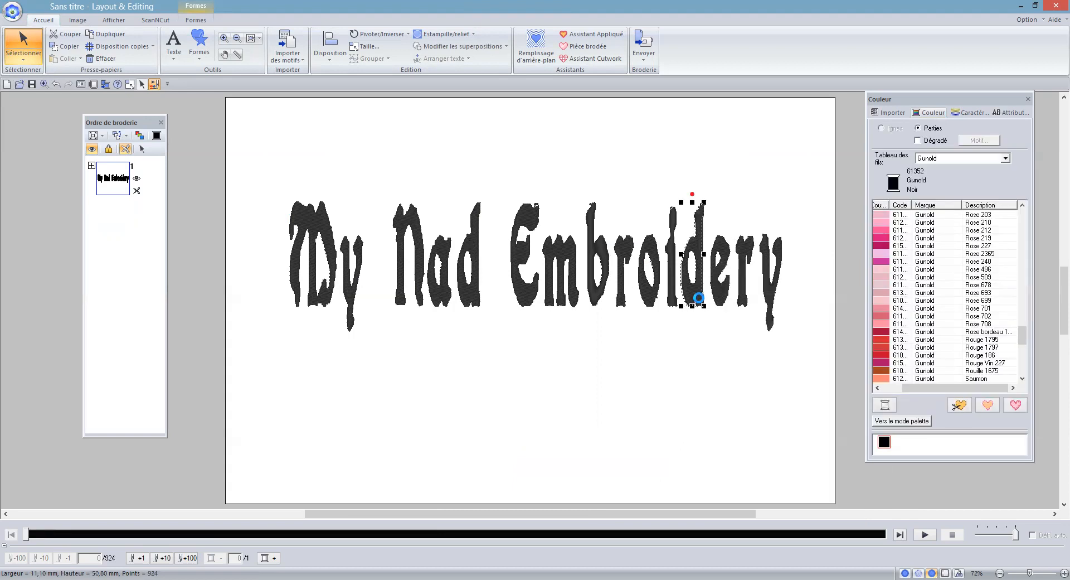
right_click(691, 301)
left_click(677, 301)
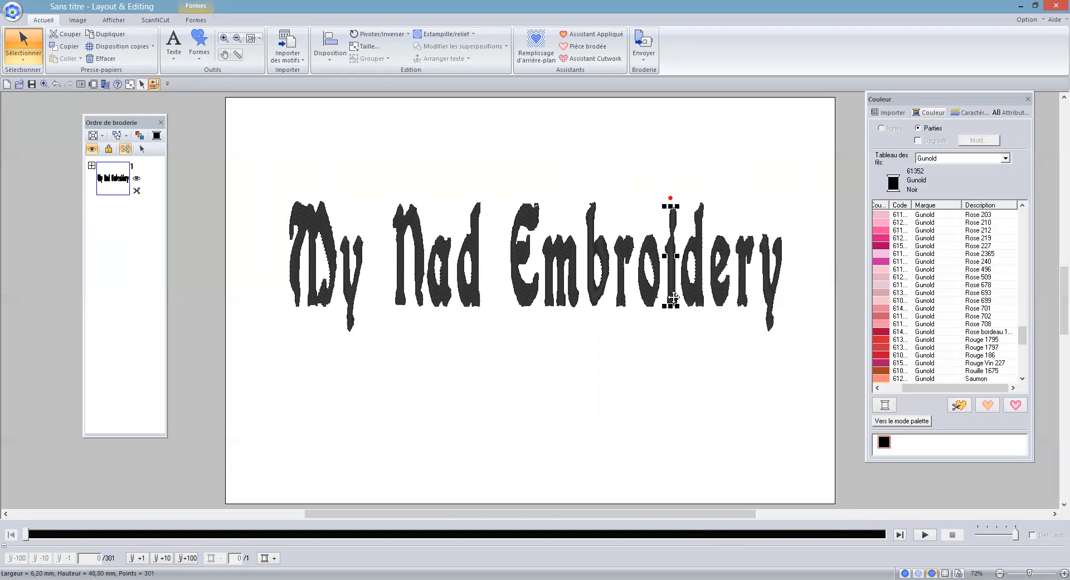
right_click(676, 301)
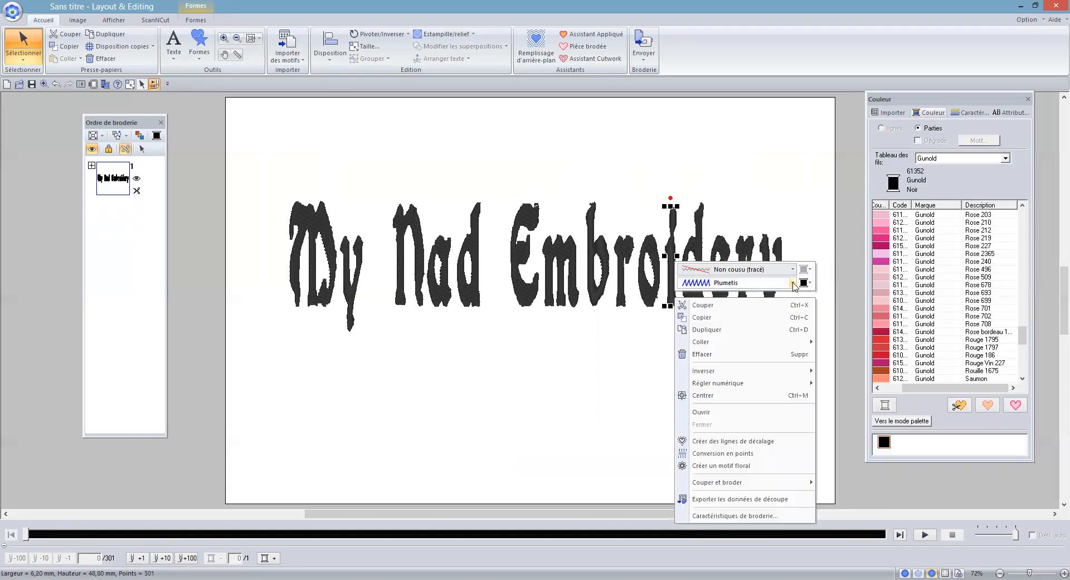
left_click(792, 284)
left_click(779, 321)
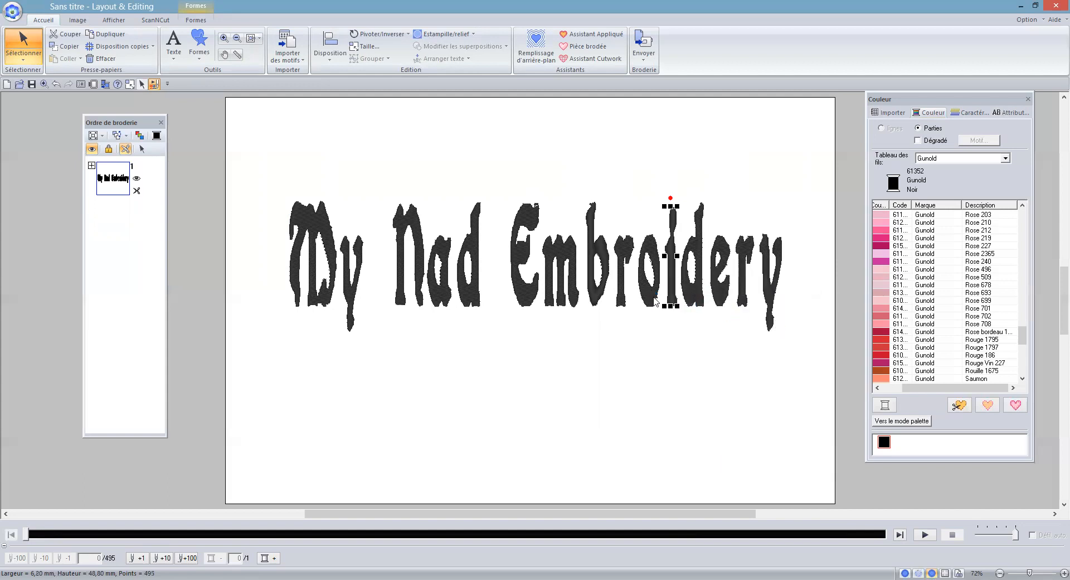
- Check the stitch types of the o, first r and m in "Embroidery", and set the b to Point remplissage
left_click(654, 301)
right_click(654, 301)
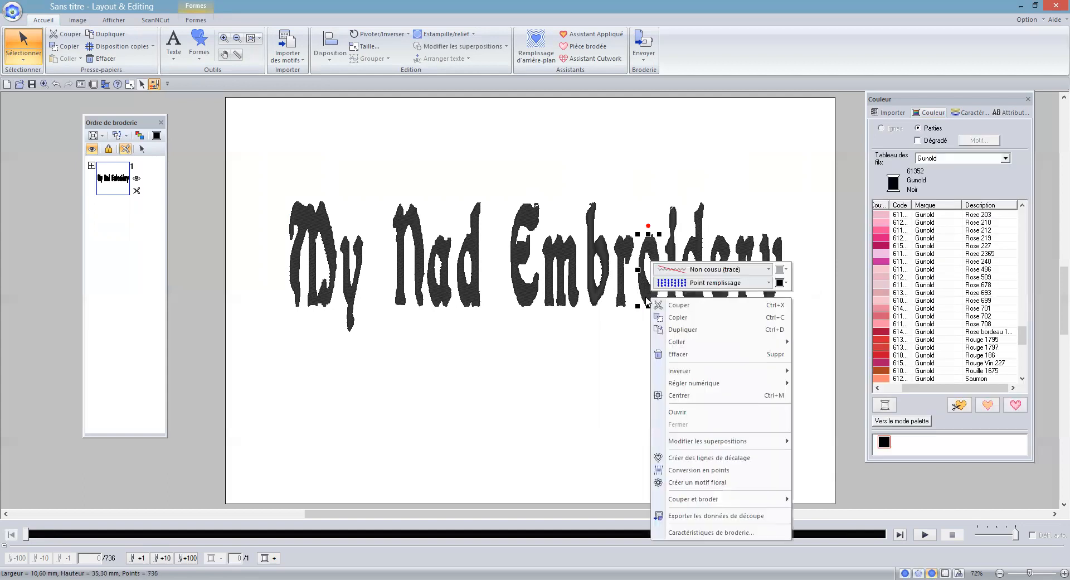
left_click(620, 300)
right_click(621, 301)
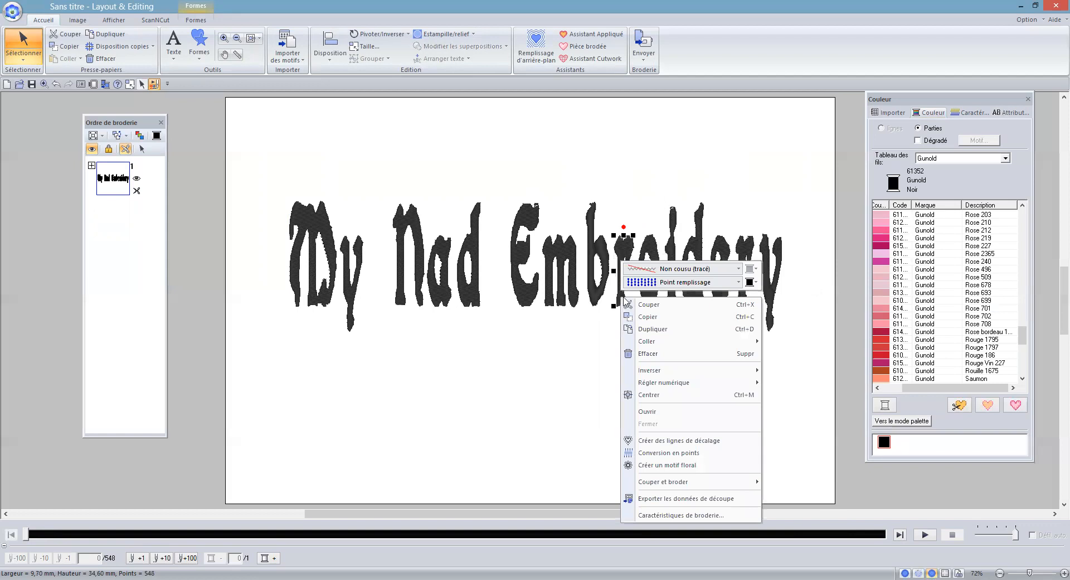
left_click(592, 298)
right_click(594, 301)
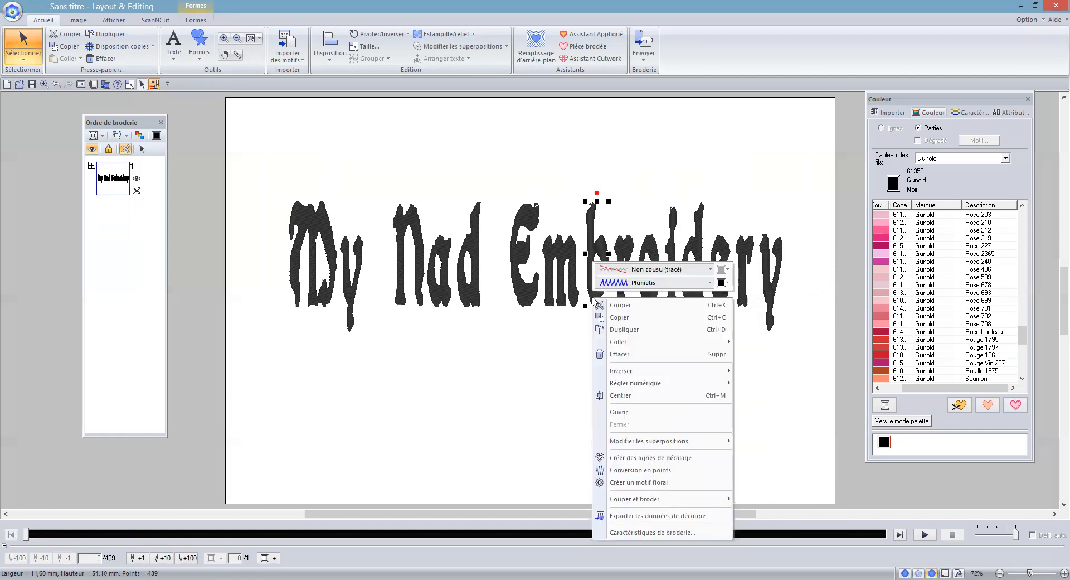
left_click(692, 282)
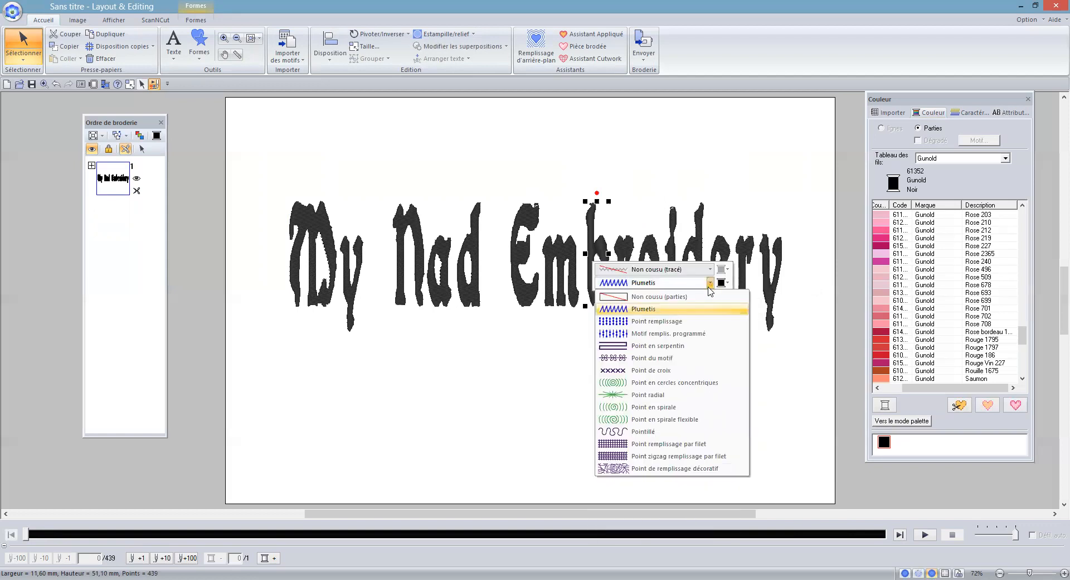
left_click(665, 319)
left_click(576, 303)
right_click(576, 303)
left_click(436, 326)
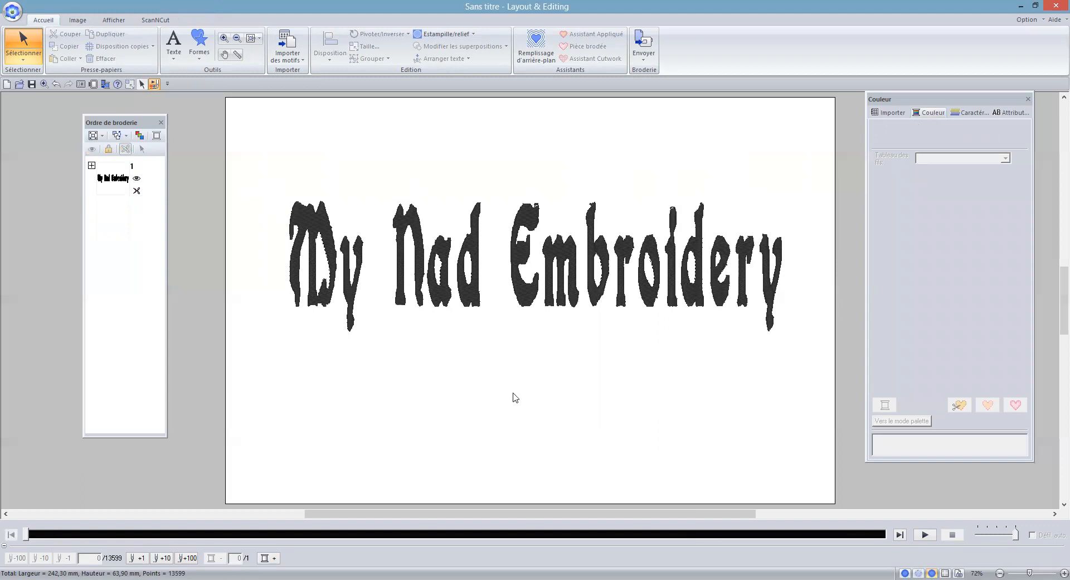
- Select the whole lettering, enable Réduire étirement and set its stitch direction to Ligne droite manuelle
left_click_drag(271, 192, 811, 362)
left_click(975, 113)
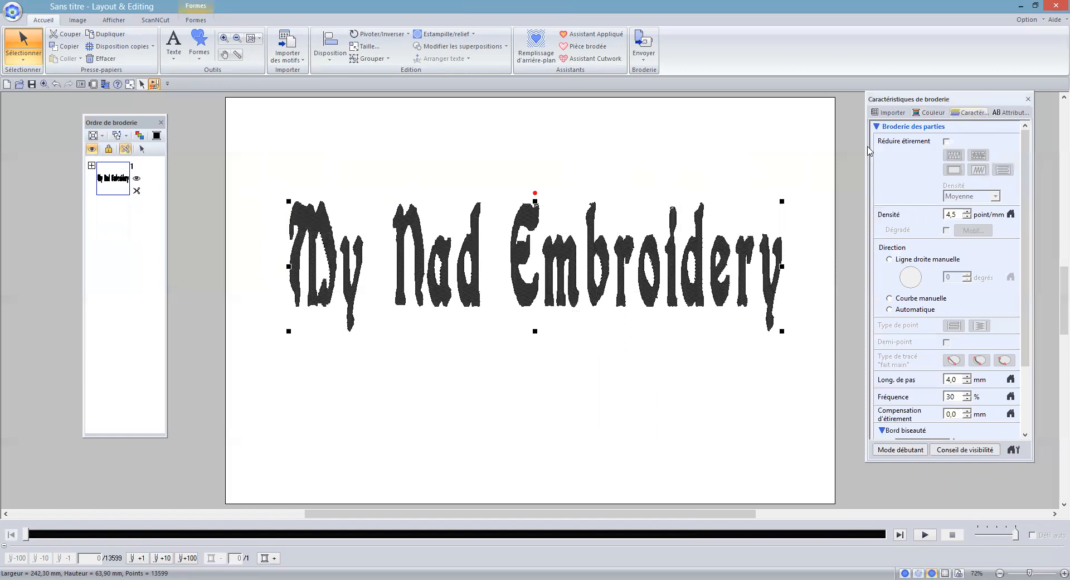
left_click(946, 141)
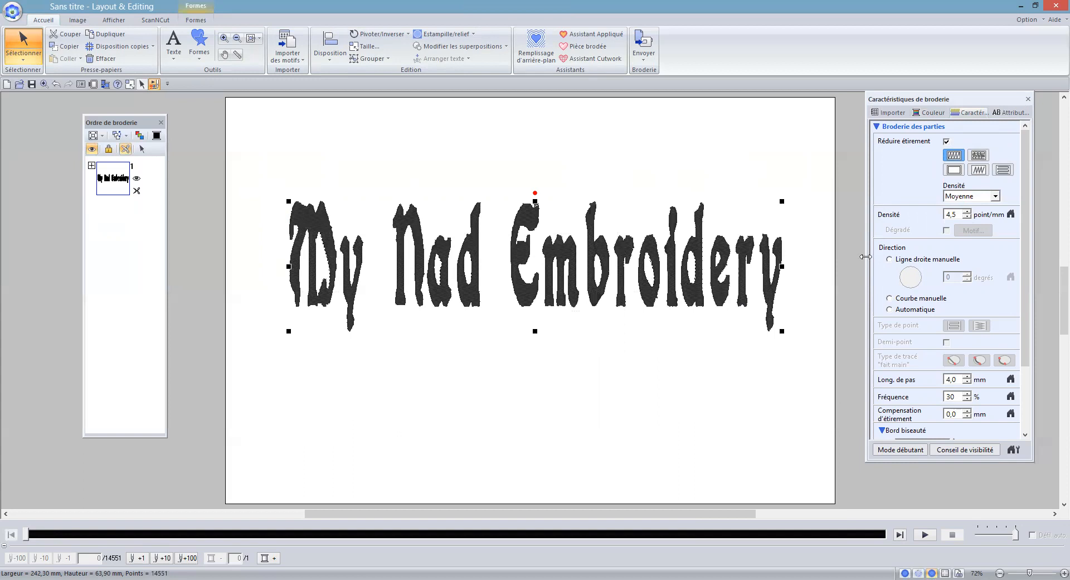
left_click(890, 260)
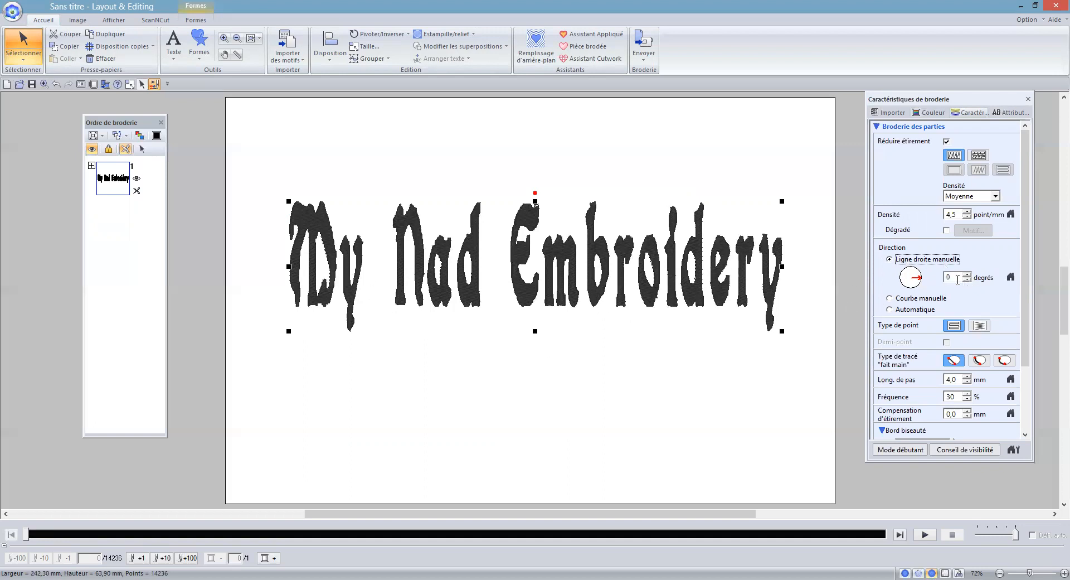
- Try a 25-degree stitch direction on the lettering, checking the "My" up close, and set the direction back to 0 degrees
left_click(919, 273)
left_click(224, 39)
left_click_drag(270, 184, 390, 321)
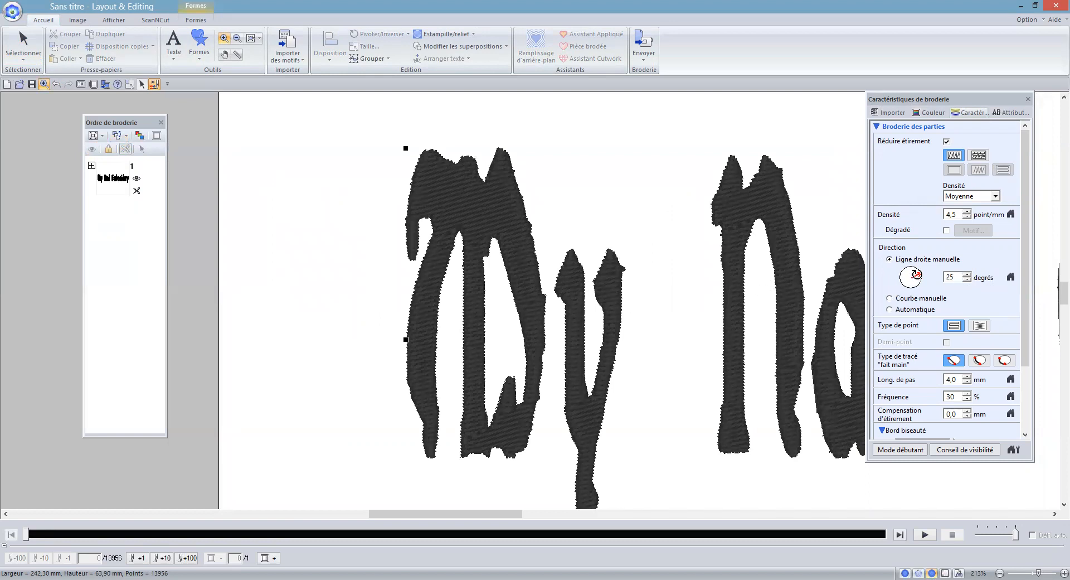
double_click(956, 277)
type("0")
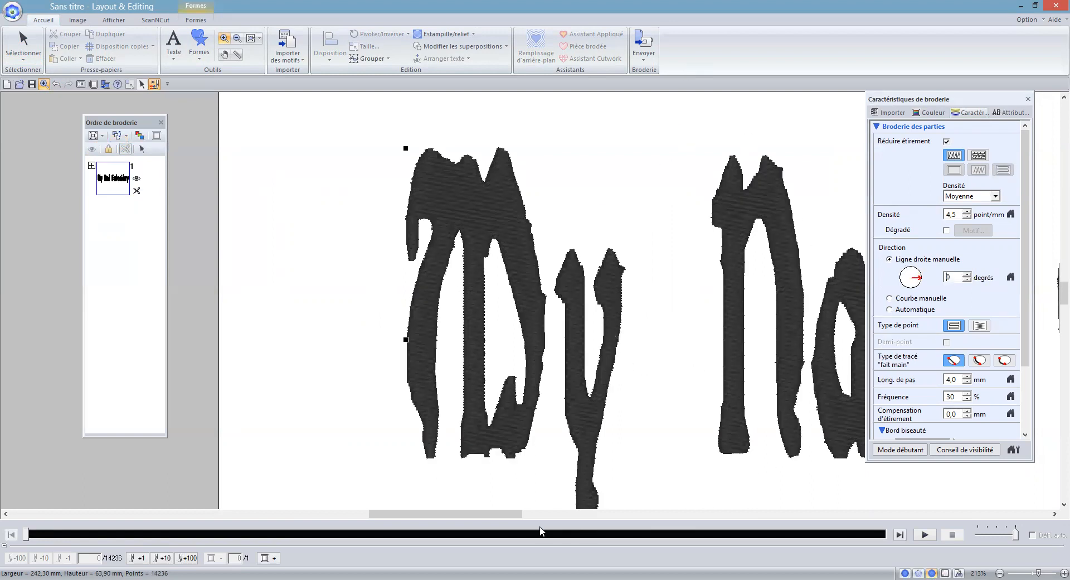
- Select the E of "Embroidery" with the point selection tool to make its outline points editable
scroll(534, 528, "right", 5)
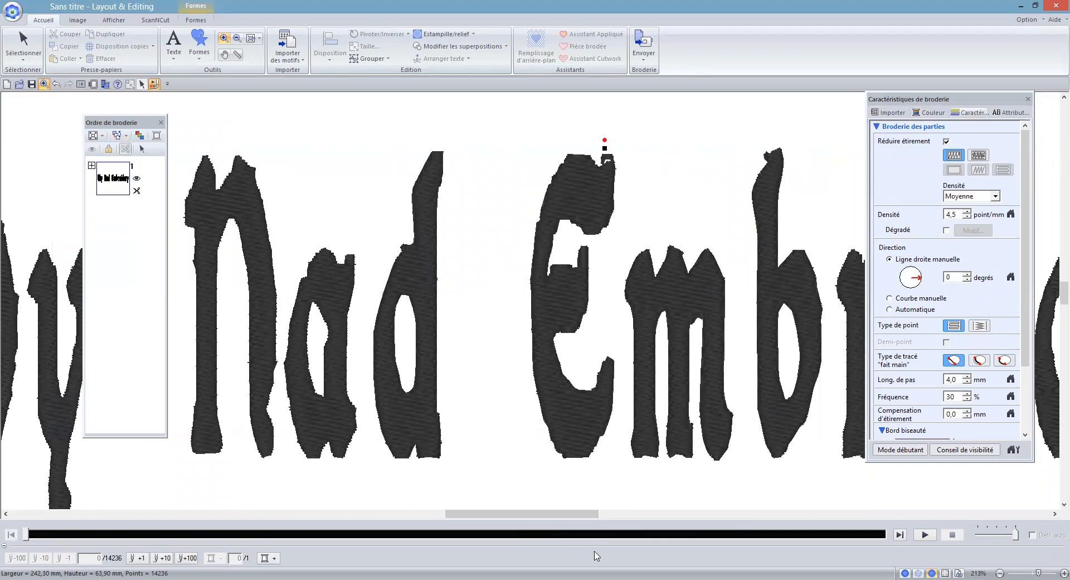
left_click_drag(593, 519, 642, 508)
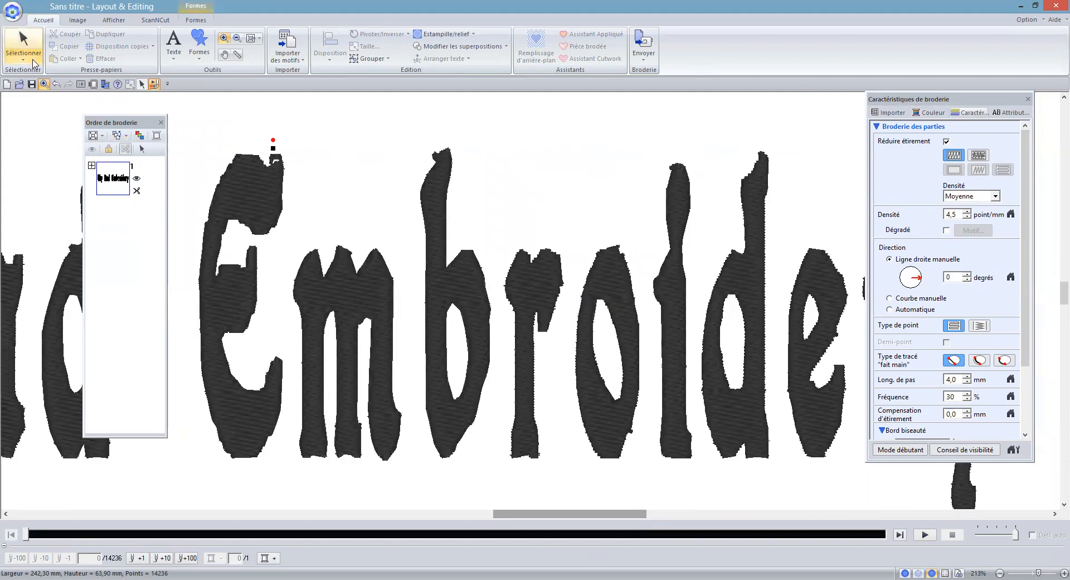
left_click(23, 53)
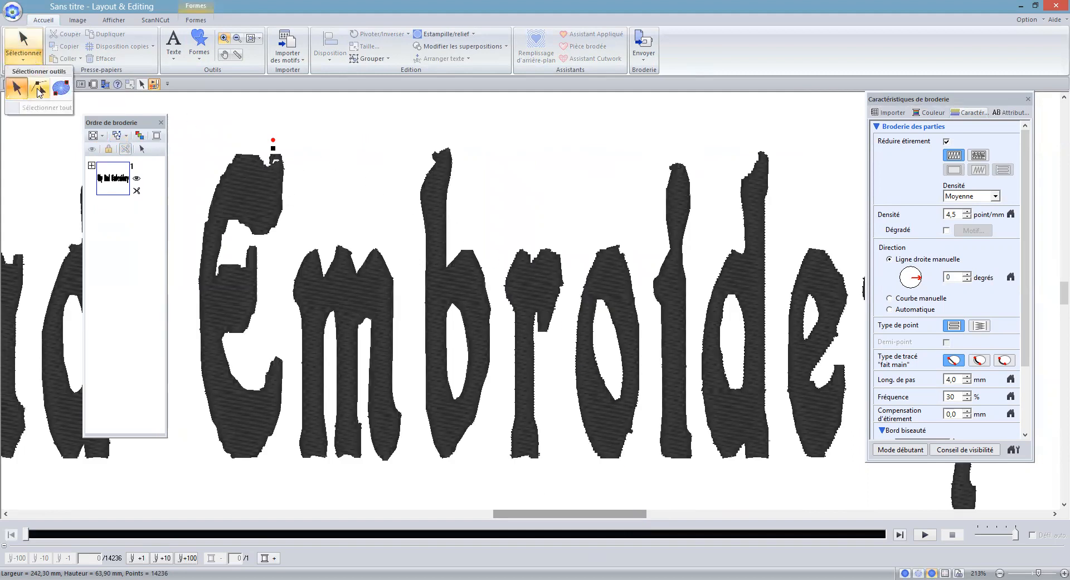
left_click(273, 206)
left_click(23, 53)
left_click(38, 88)
left_click(245, 194)
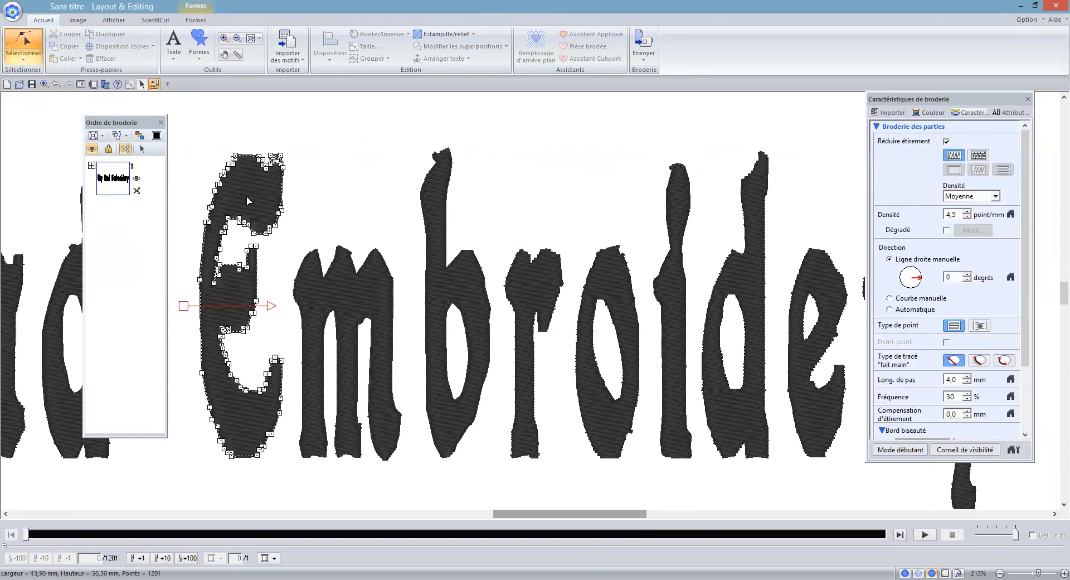
- Delete the outline points that form the small stray loop at the upper tip of the E and deselect the letter
left_click(224, 37)
left_click_drag(254, 147, 299, 180)
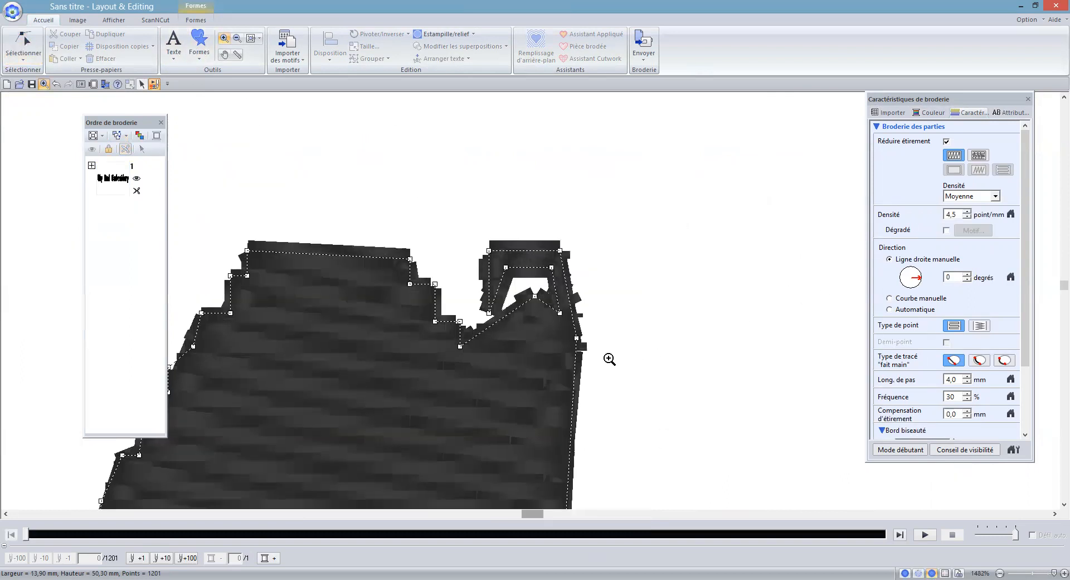
left_click(23, 47)
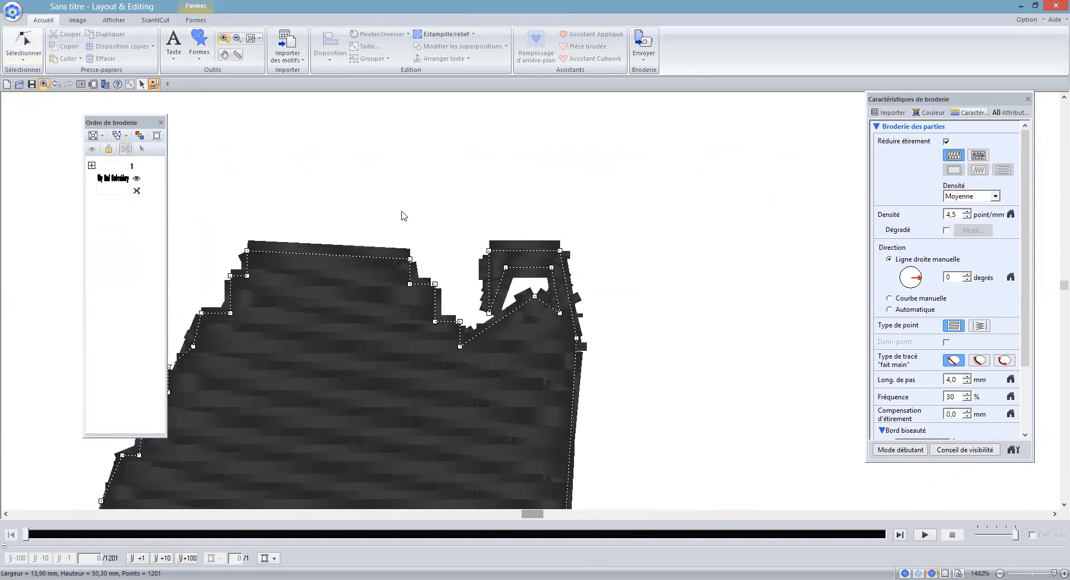
right_click(489, 313)
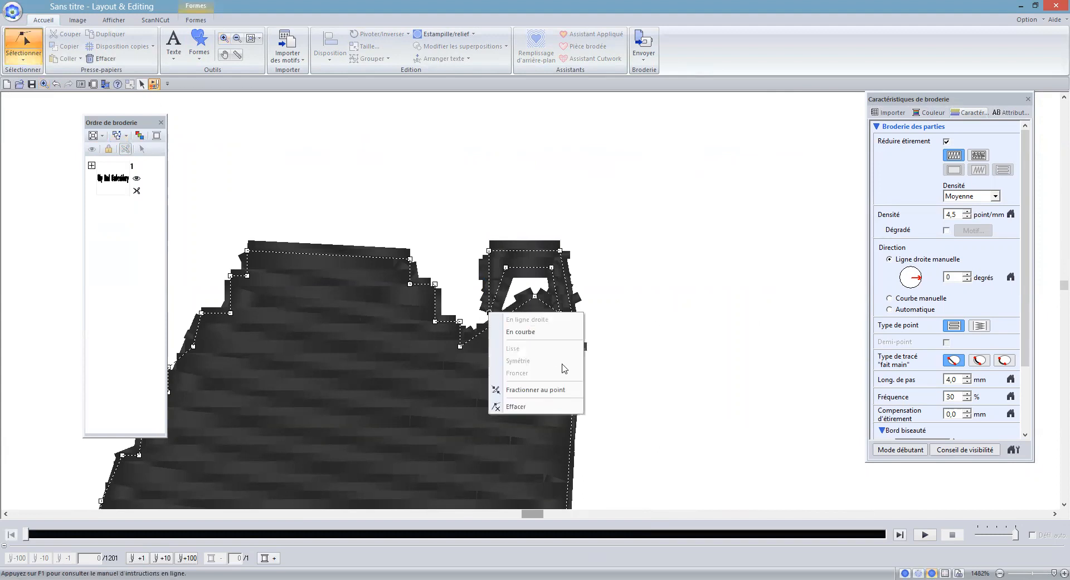
left_click(564, 405)
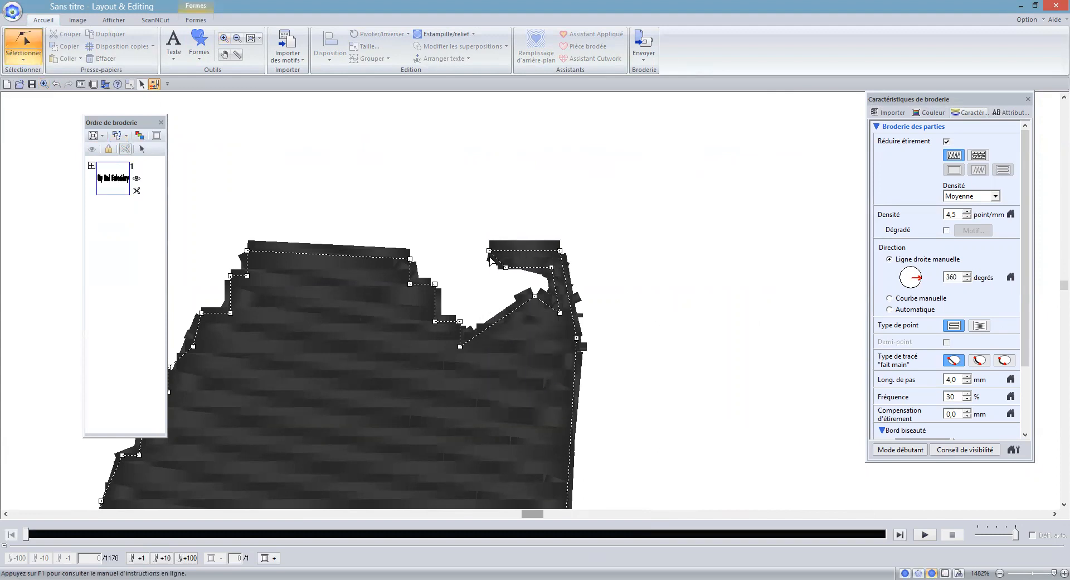
left_click_drag(477, 241, 574, 286)
key("Delete")
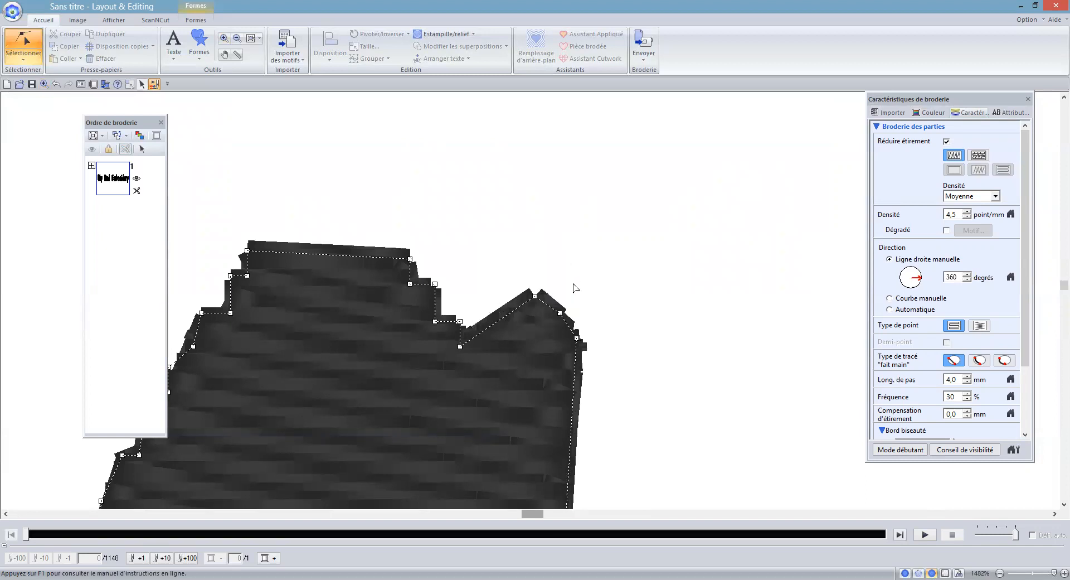
left_click(251, 38)
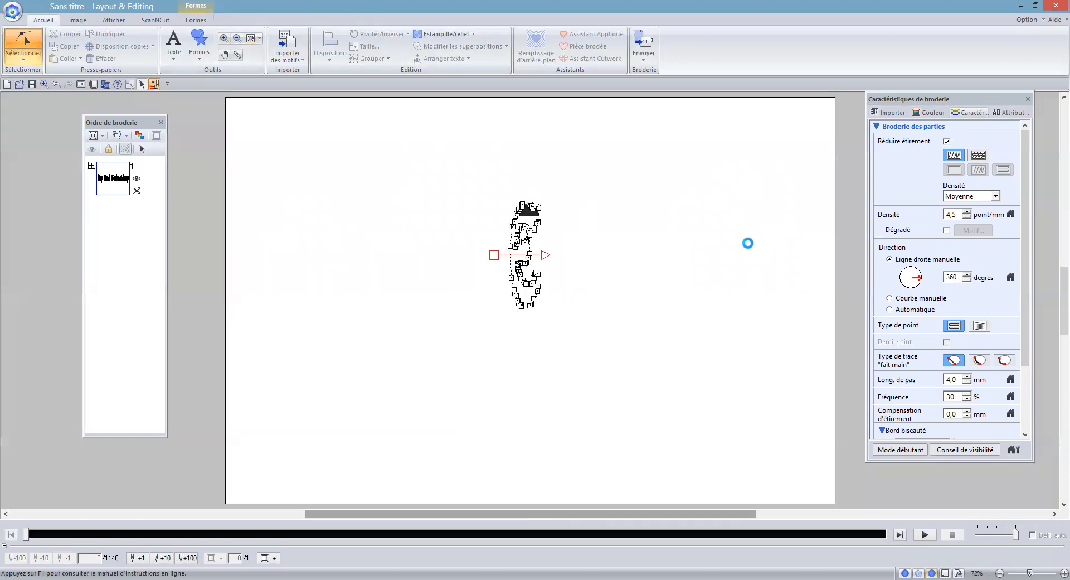
left_click(429, 390)
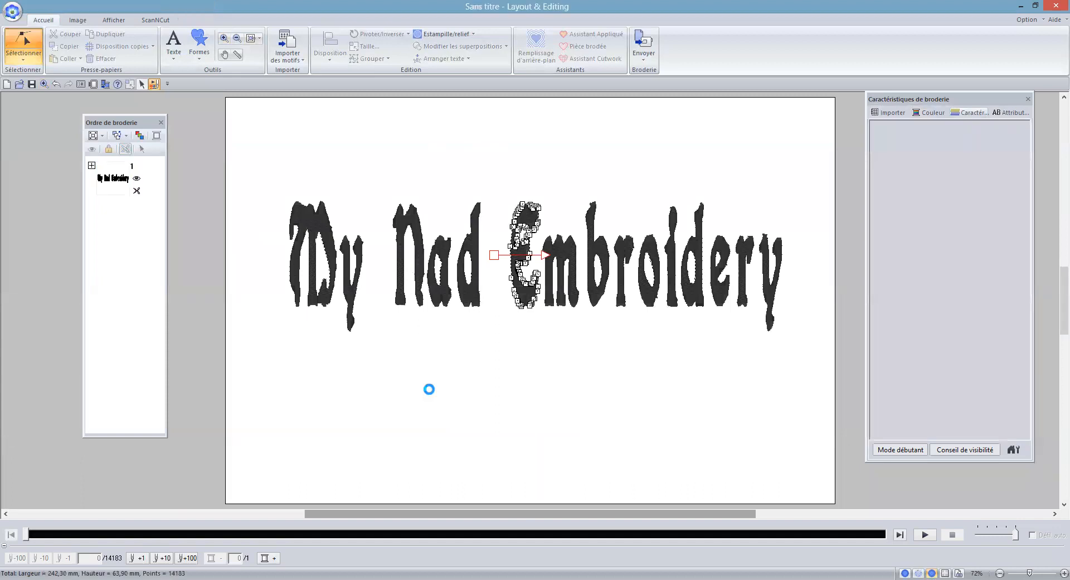